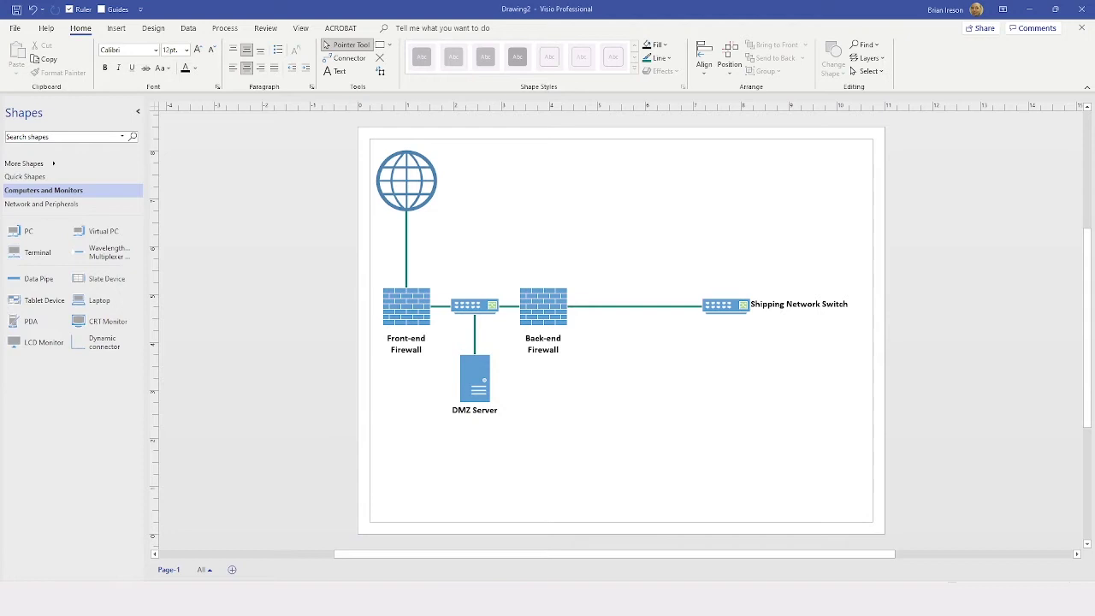
Place a PC shape below the Shipping Network Switch and show its Shape Data window, enlarged to list all fields.
left_click(28, 231)
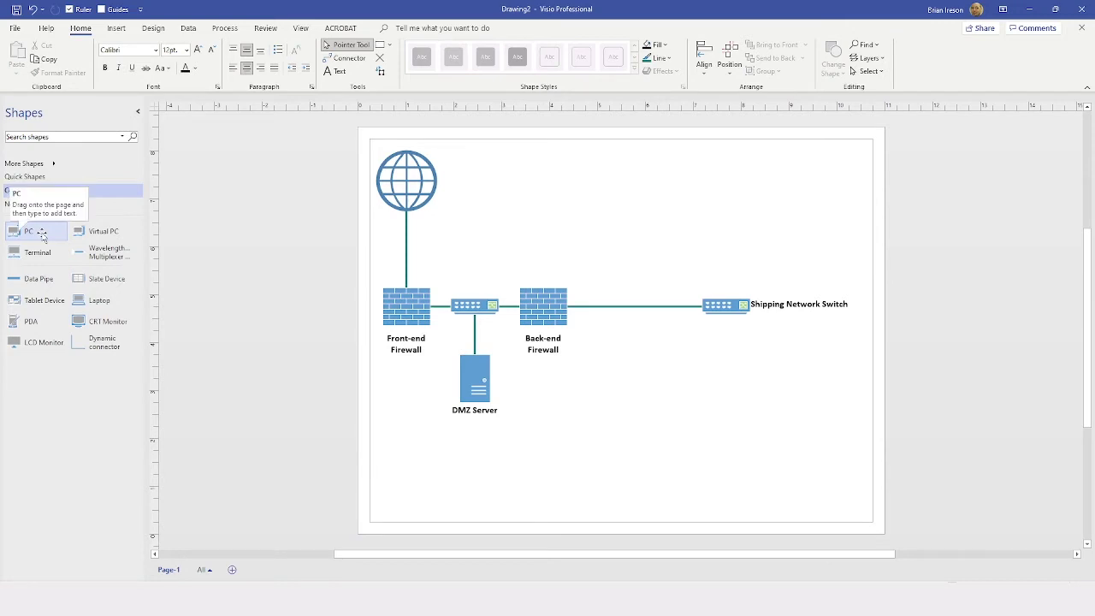
left_click_drag(41, 234, 684, 433)
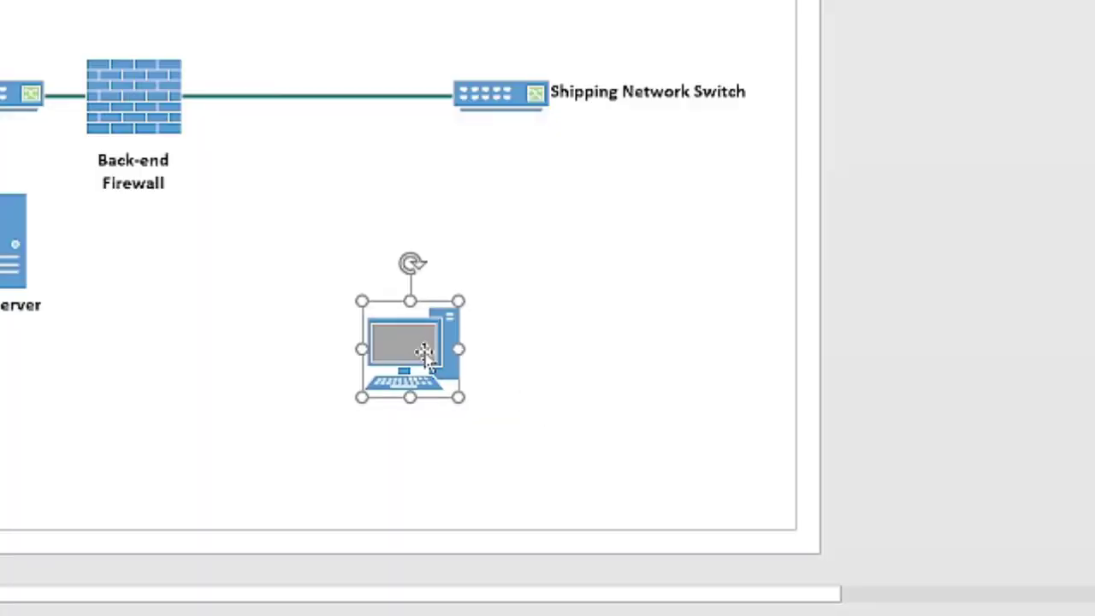
right_click(425, 353)
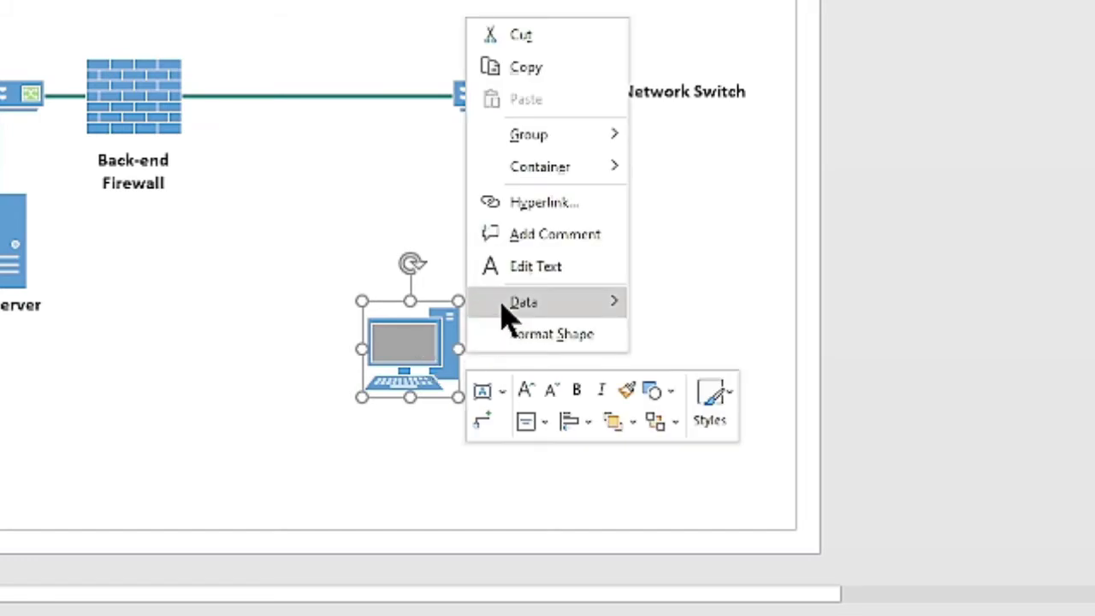
mouse_move(503, 308)
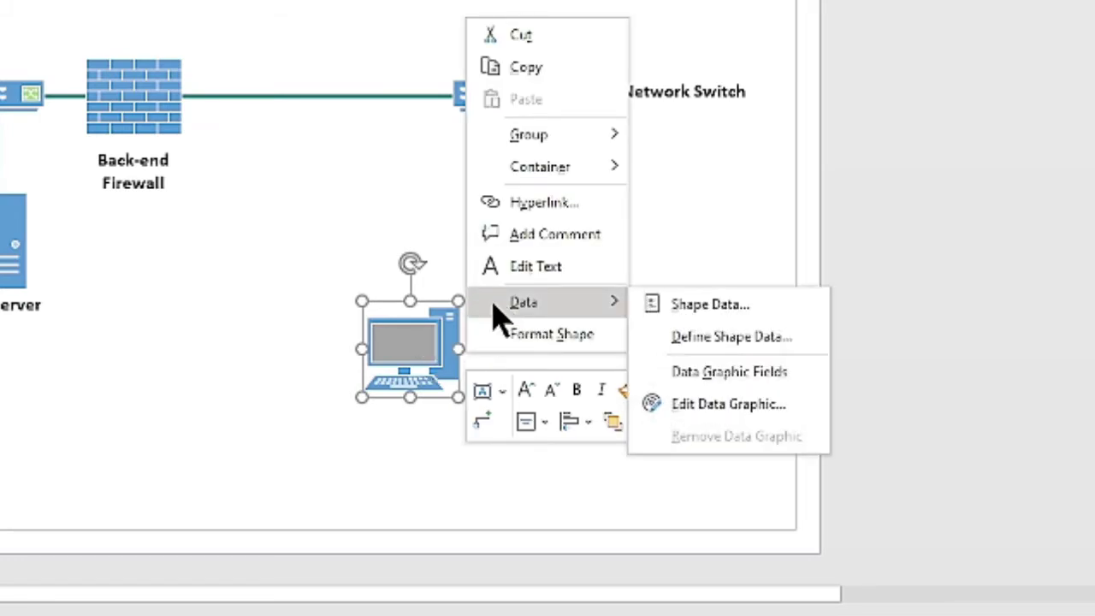
left_click(758, 308)
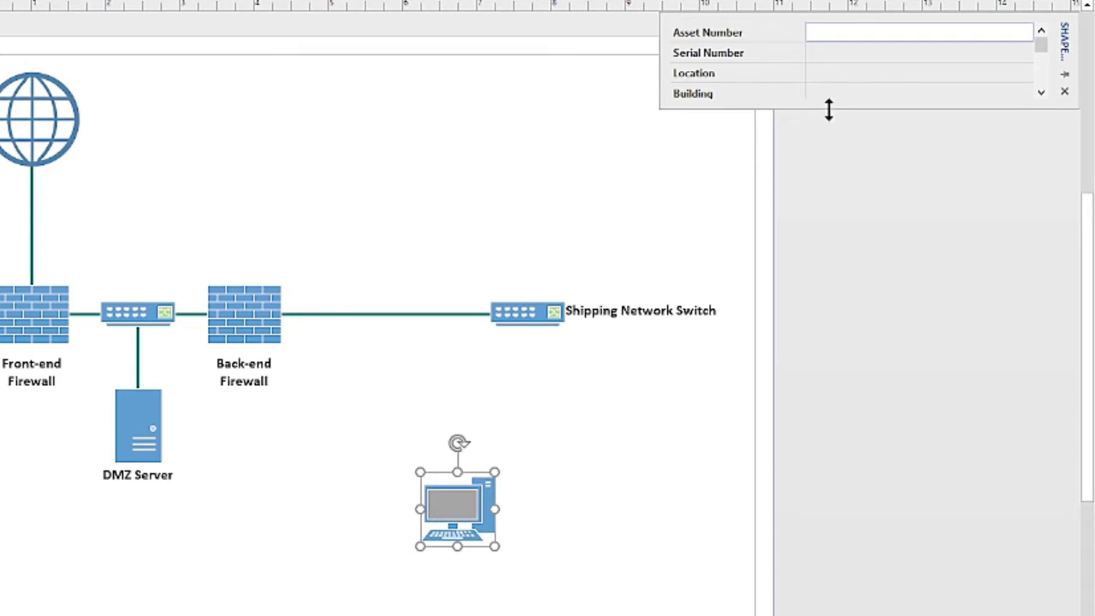
left_click_drag(828, 109, 817, 566)
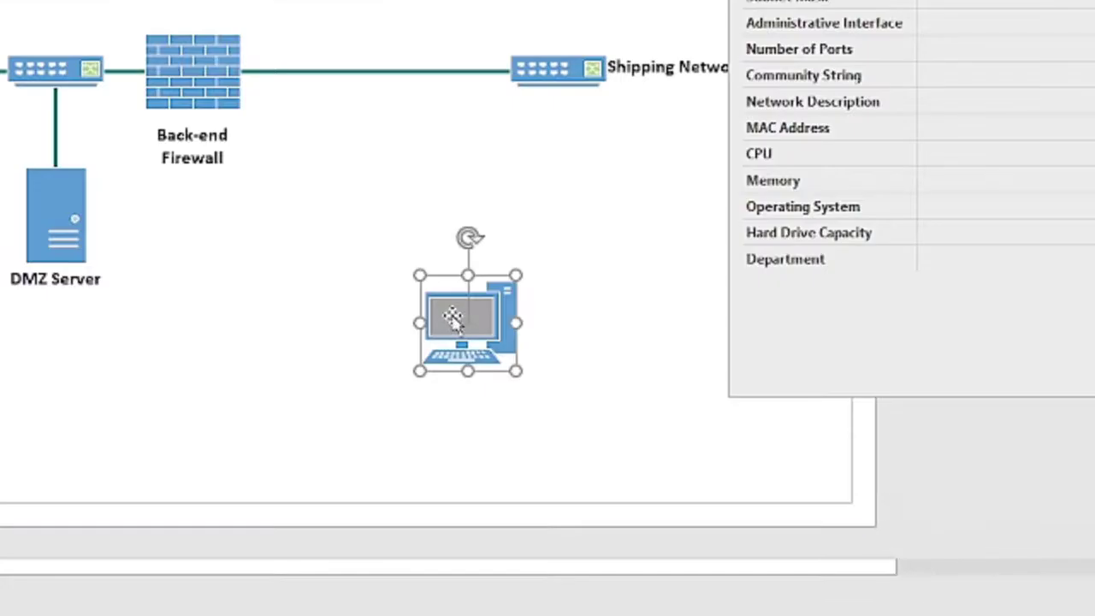
Open the PC's shape data definitions and examine the property list and the type options available for Serial Number.
right_click(673, 432)
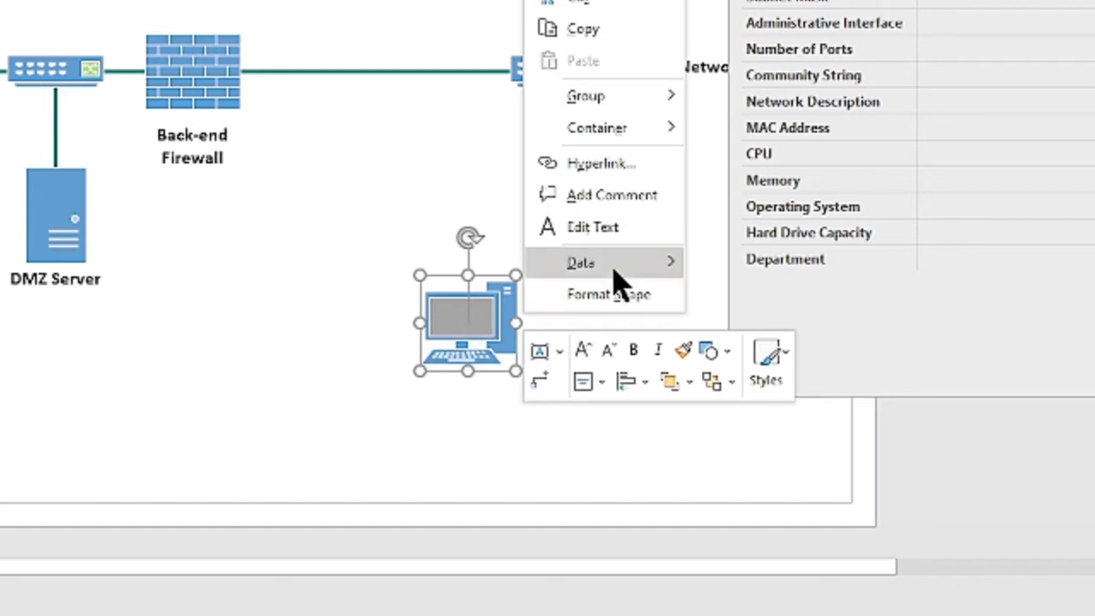
mouse_move(614, 267)
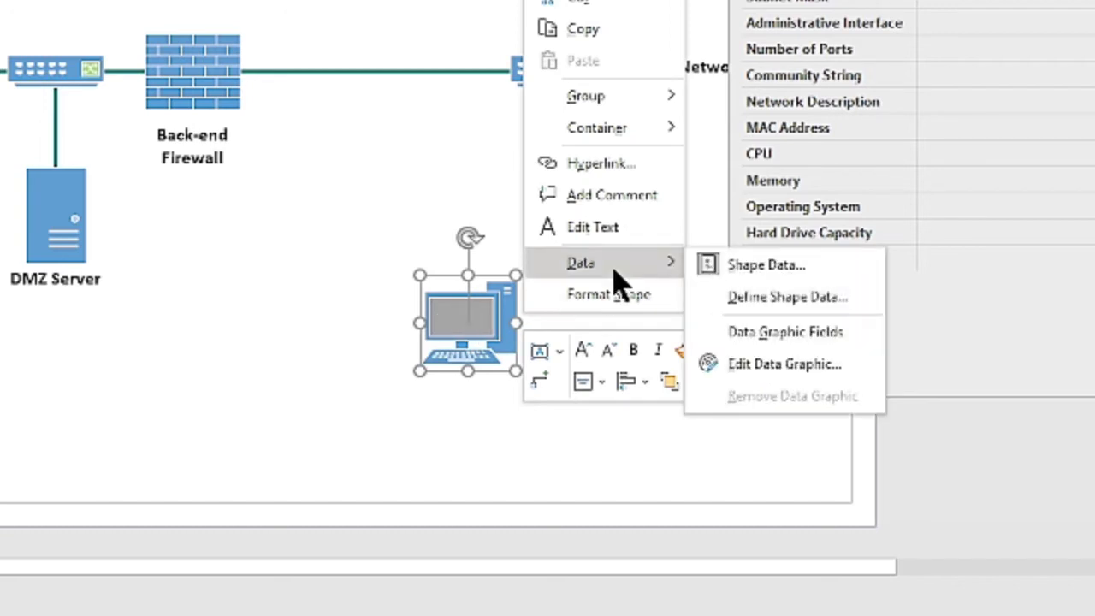
left_click(778, 308)
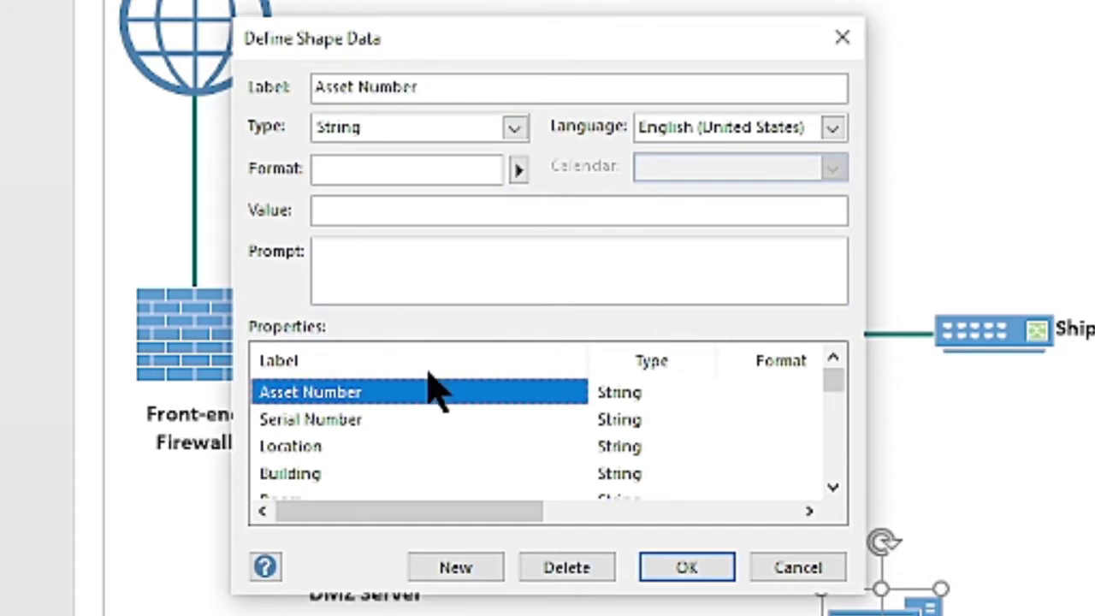
left_click(836, 411)
mouse_move(835, 419)
left_mouse_down()
mouse_move(831, 464)
mouse_move(826, 402)
left_mouse_up()
left_click(294, 420)
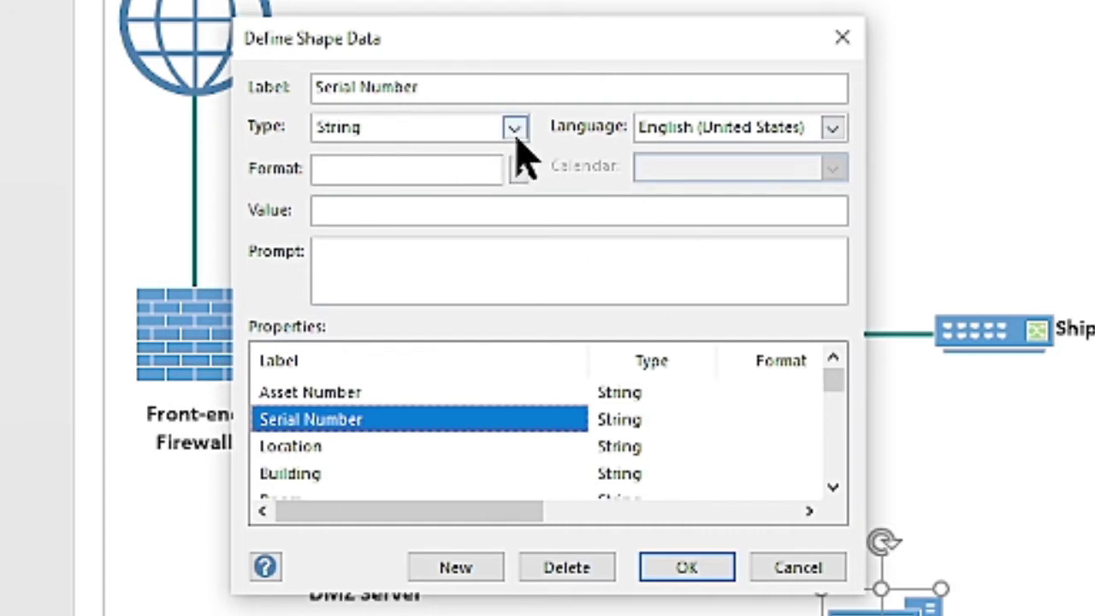
left_click(515, 130)
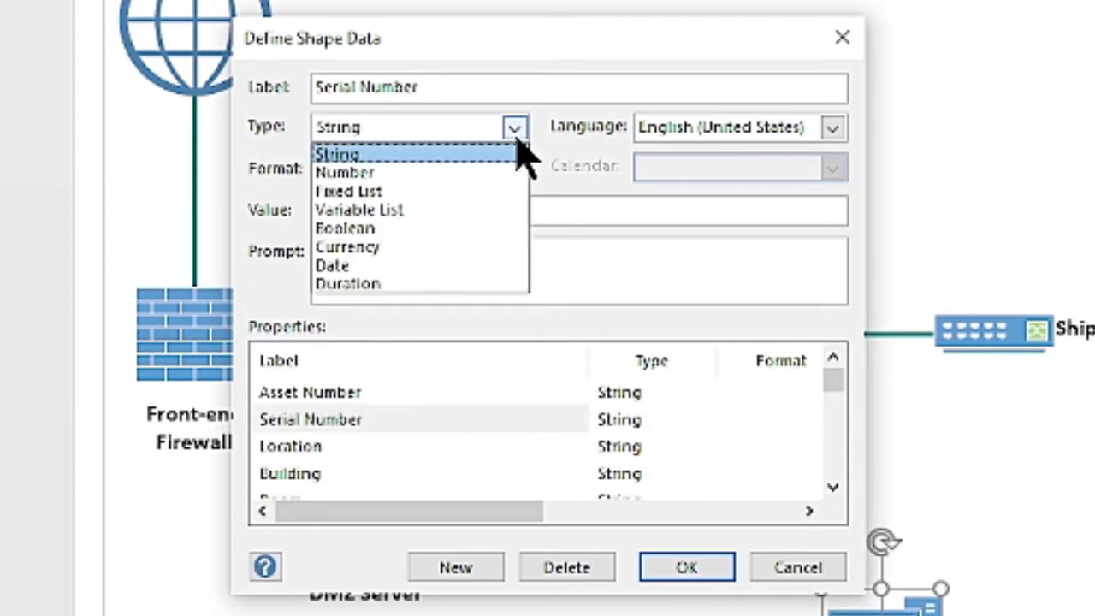
left_click(516, 44)
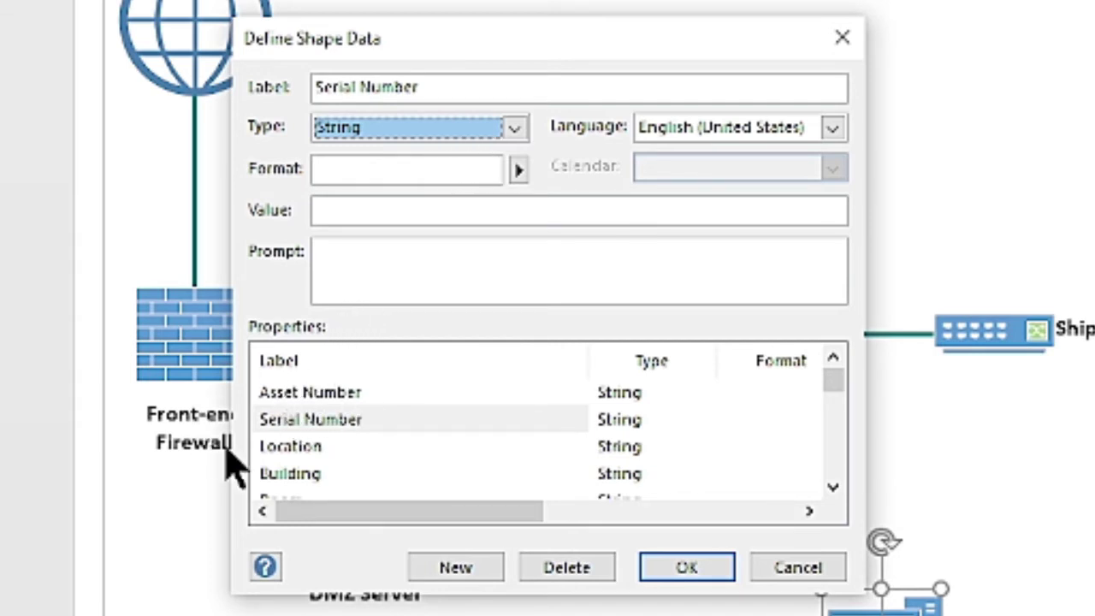
Delete Location and the other unneeded properties, keeping Asset Number, Serial Number, Manufacturer, Product Number, Network Name, IP Address and MAC Address.
left_click(323, 462)
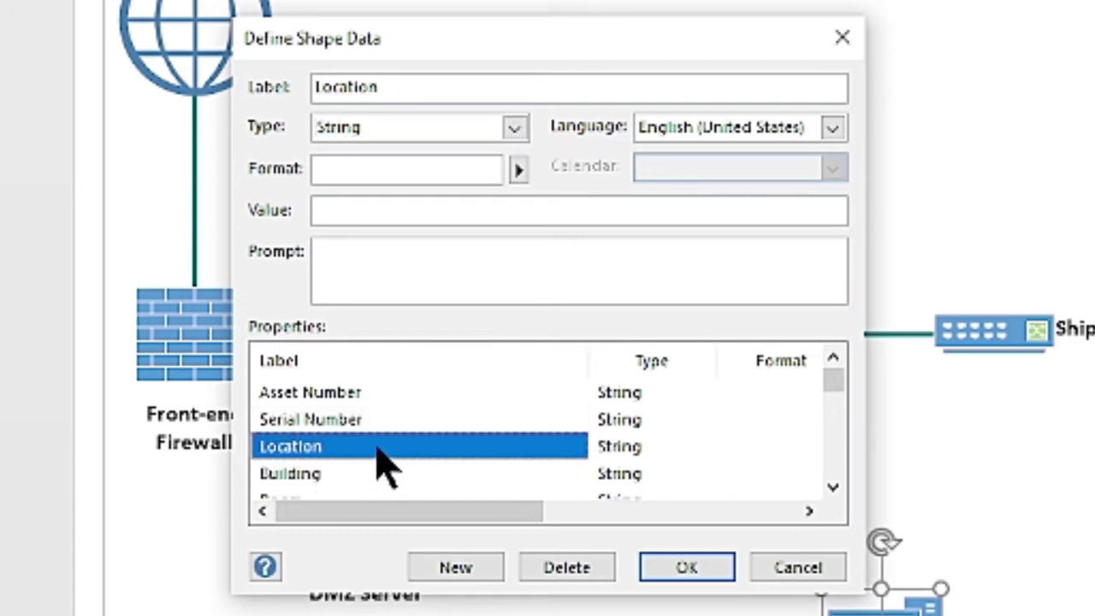
left_click(582, 582)
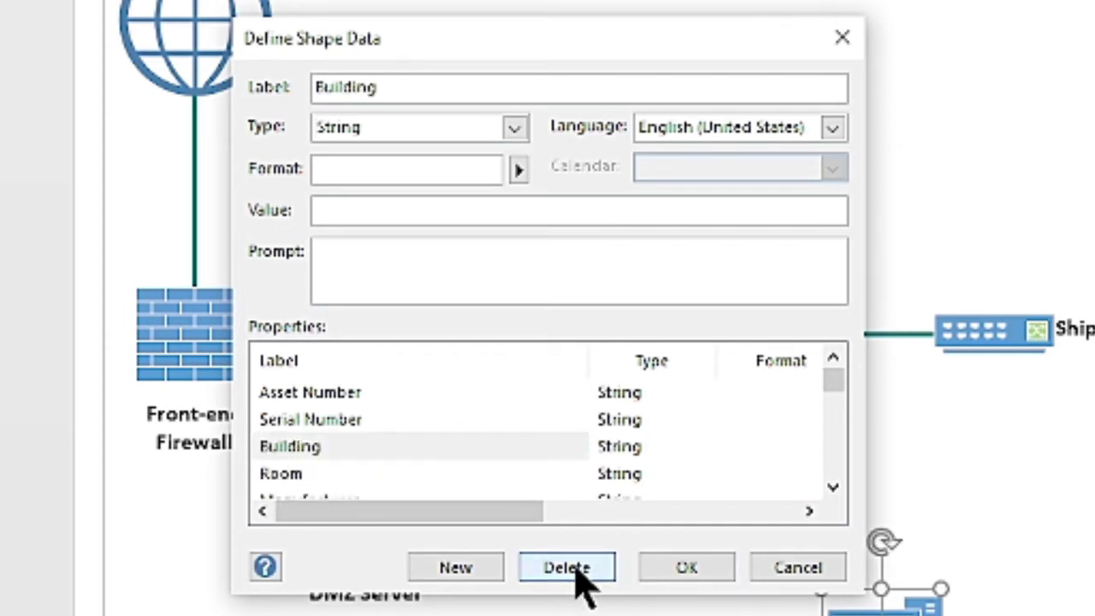
left_click(578, 571)
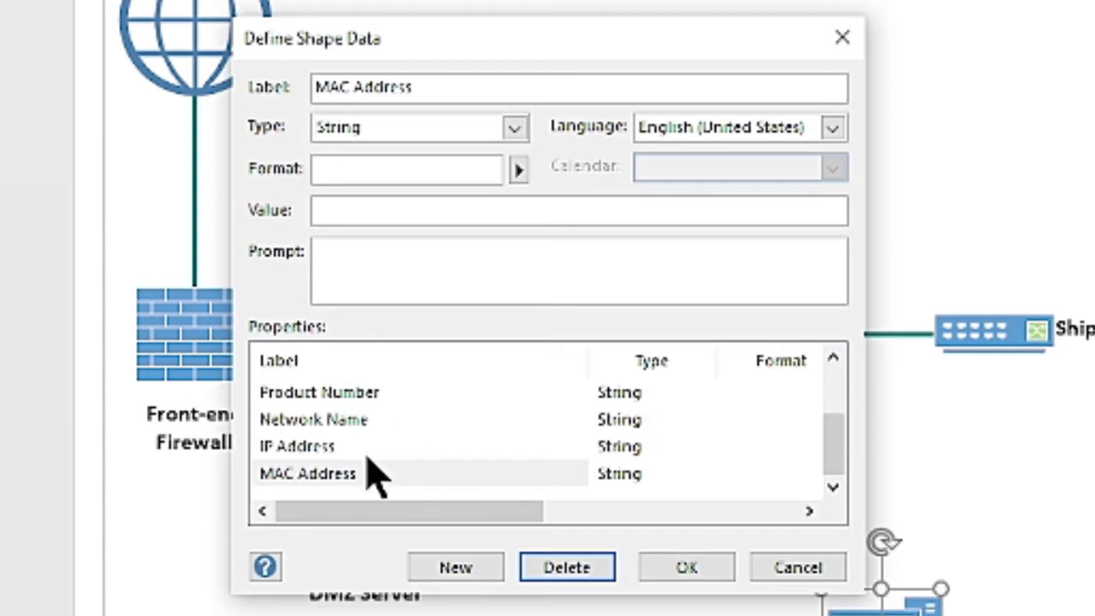
Add a Date of Purchase property of type Date in the "October 3, 1993" format, apply the definitions and shorten the Shape Data window.
left_click(458, 568)
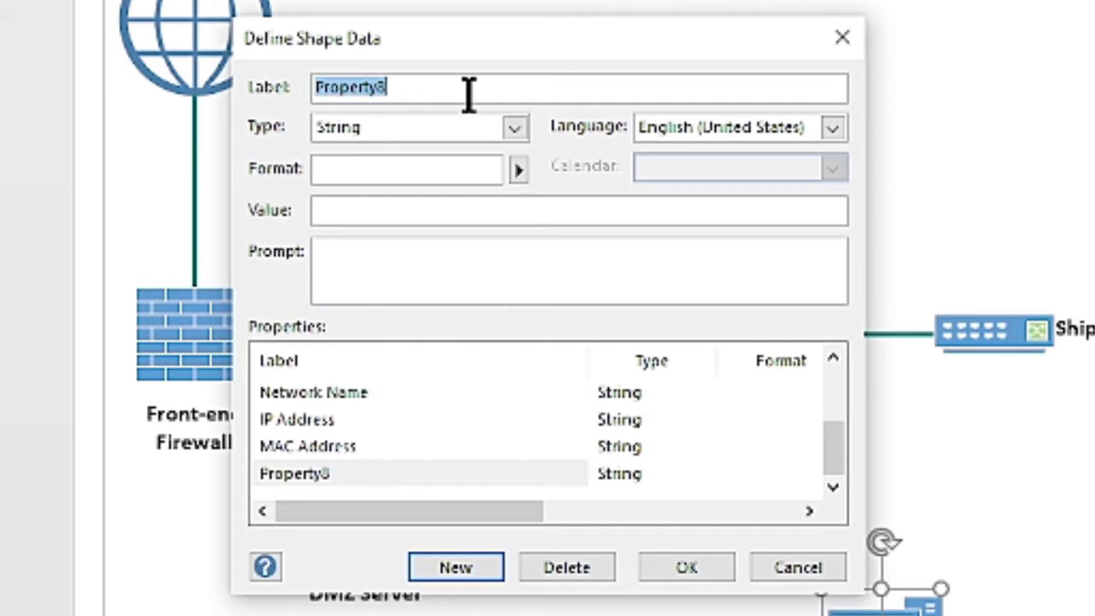
type("Date of ")
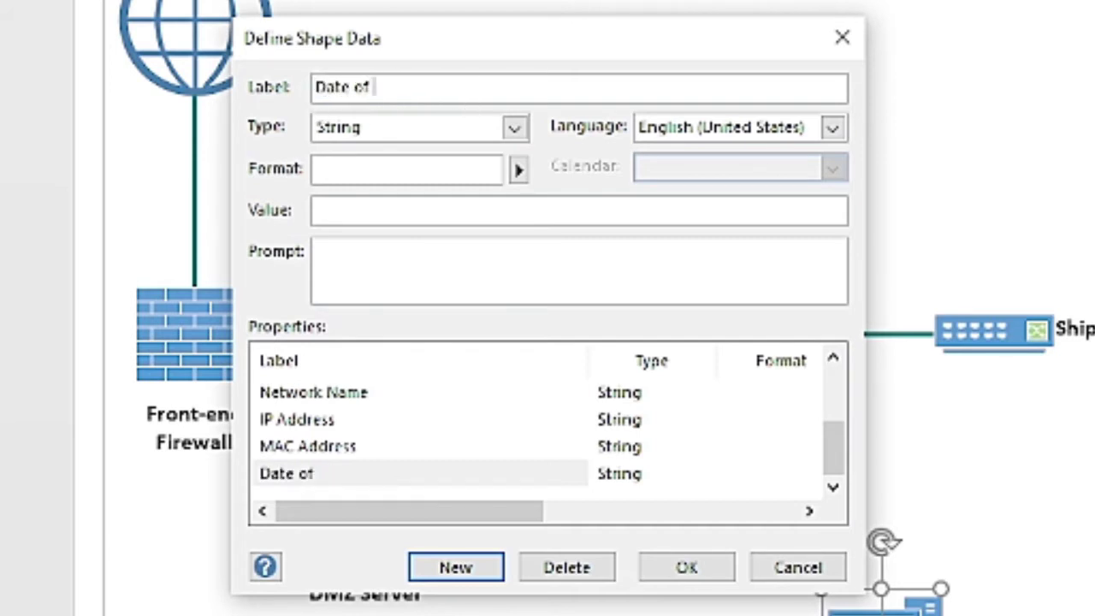
type("Purchase")
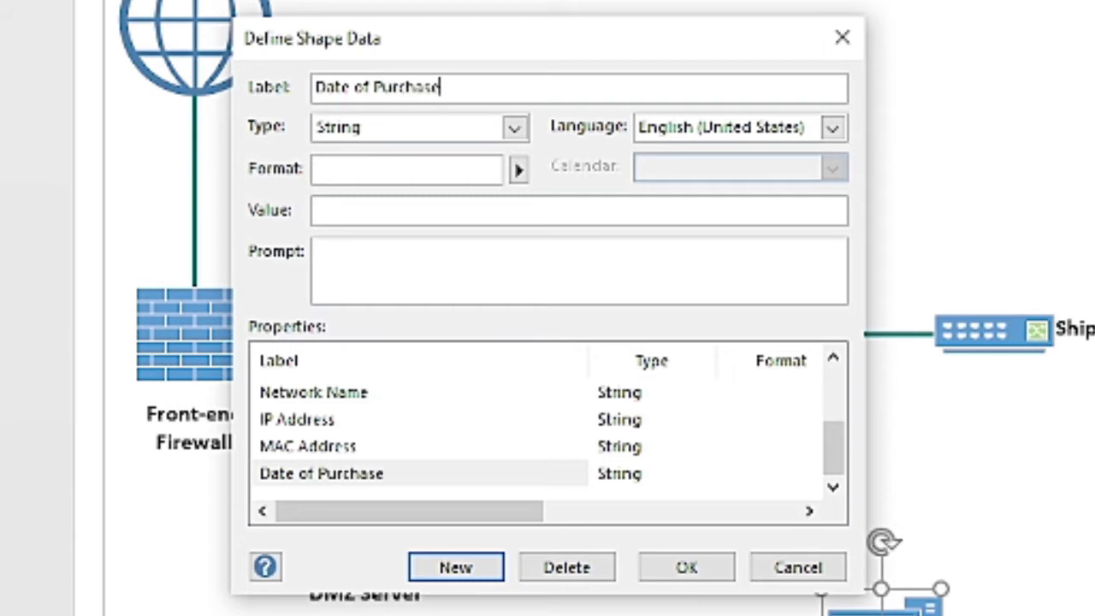
left_click(441, 128)
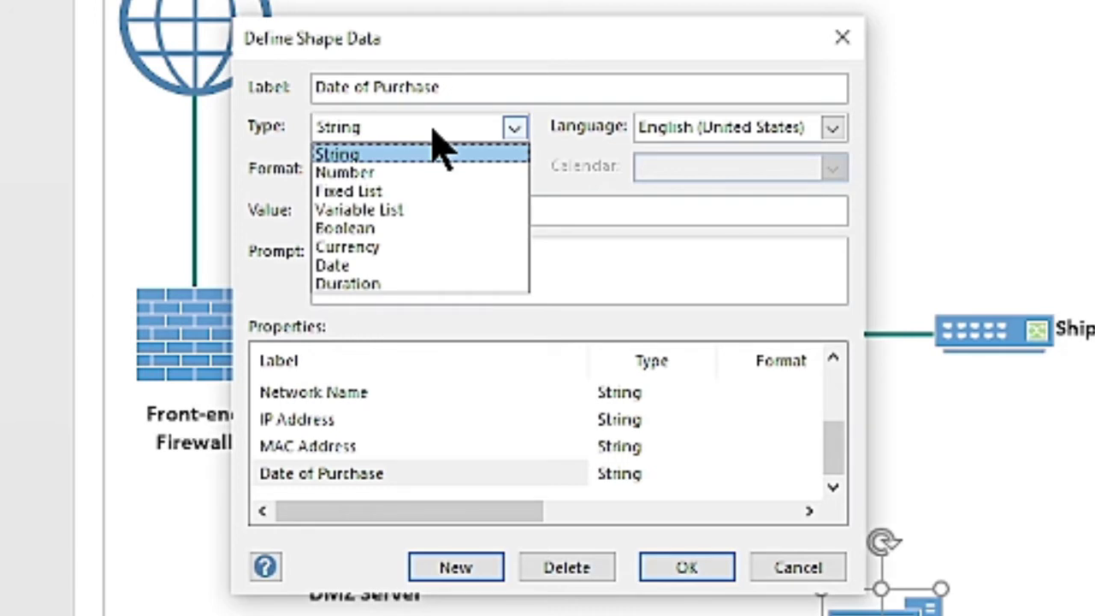
left_click(347, 267)
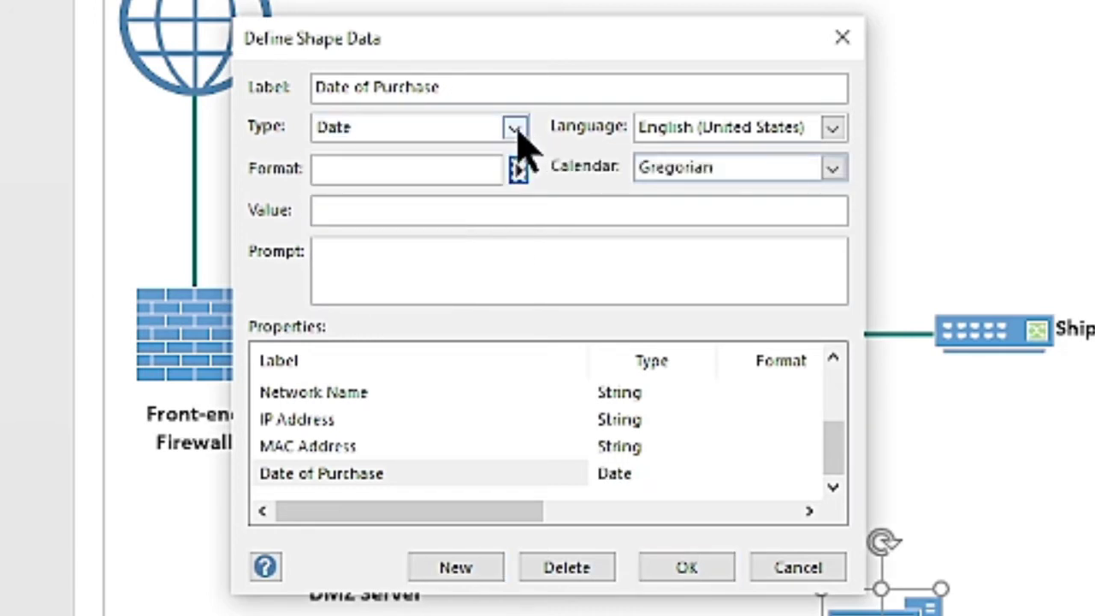
left_click(517, 168)
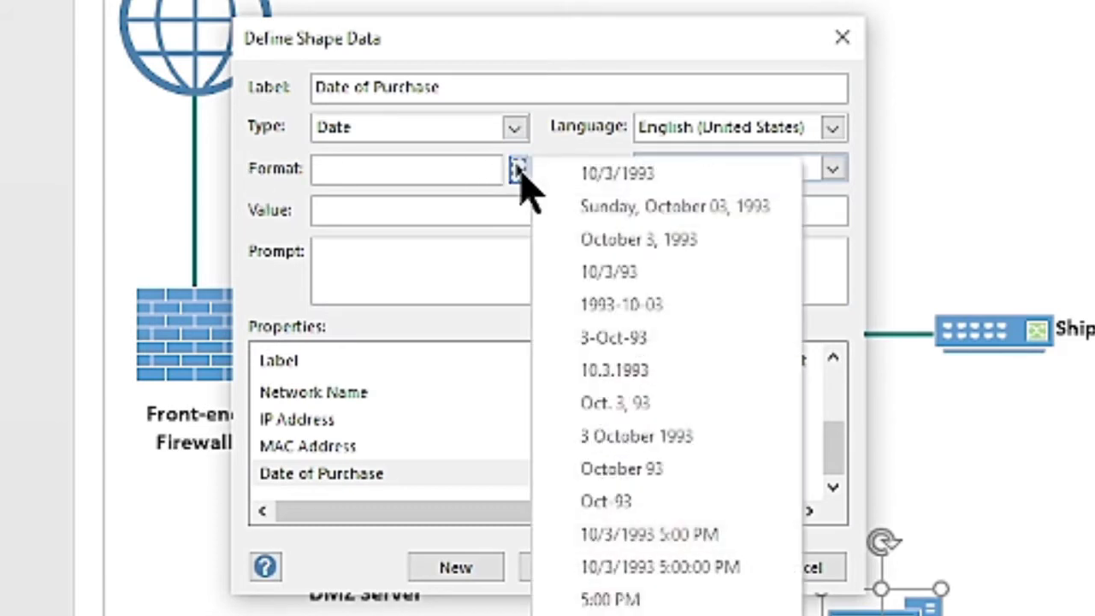
left_click(604, 242)
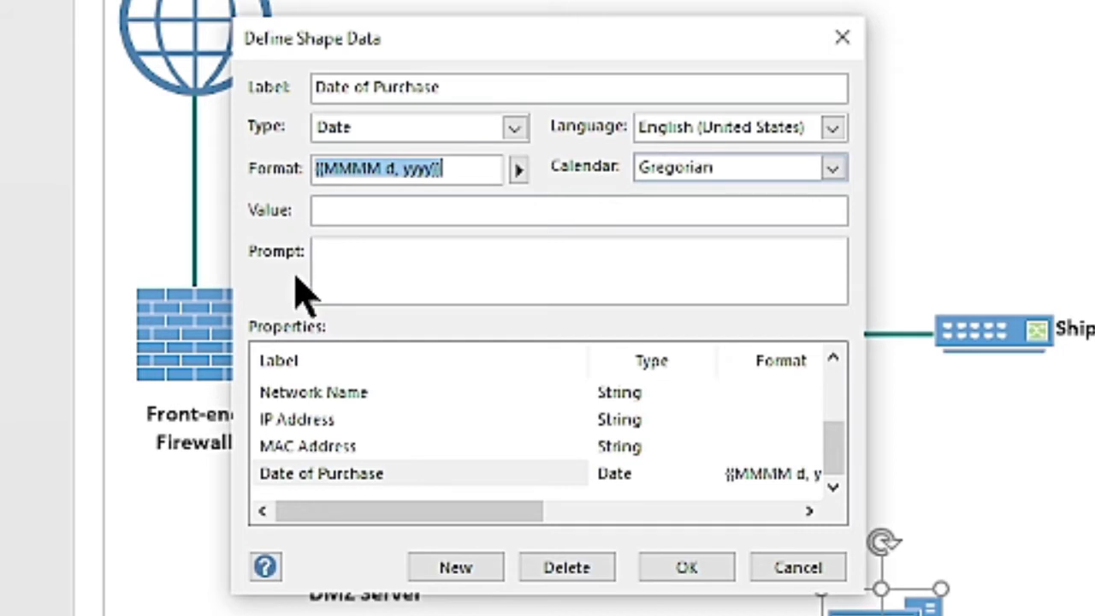
left_click(688, 568)
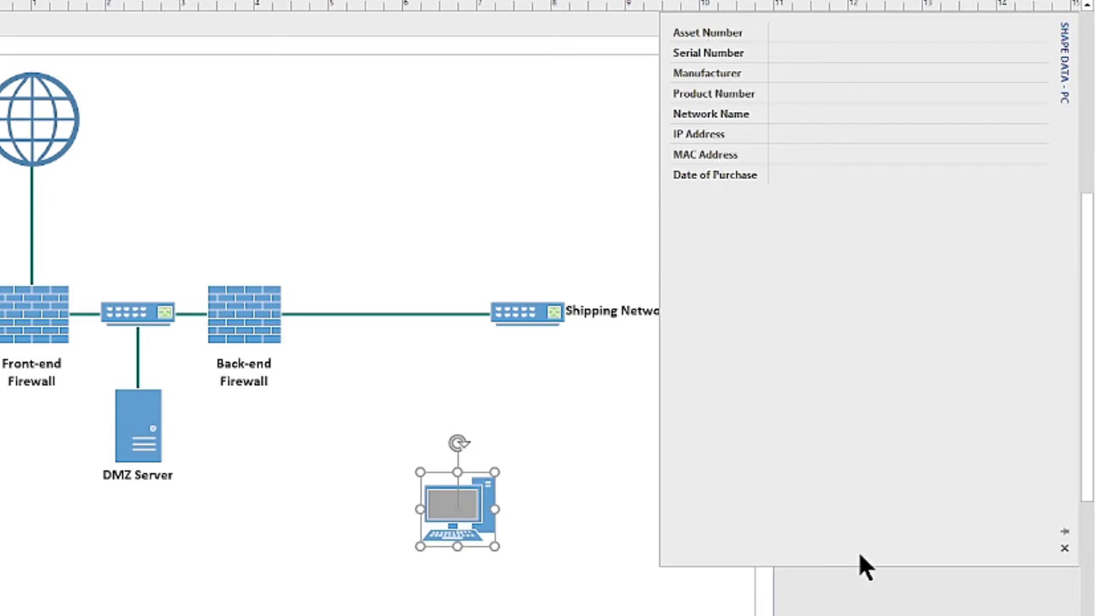
left_click_drag(862, 566, 861, 211)
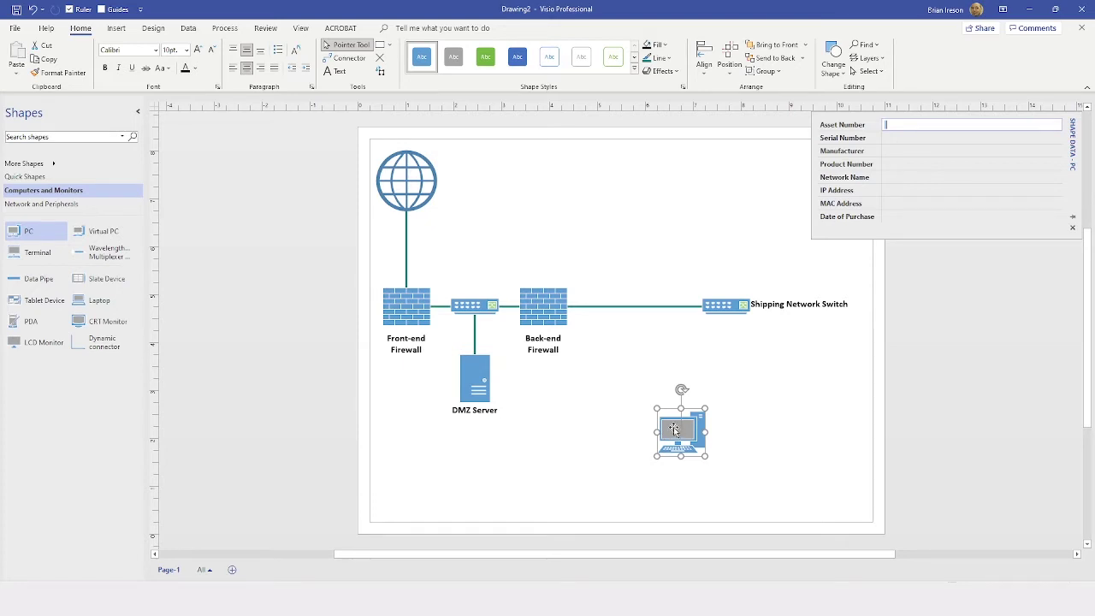
Label the PC shape "Workstation #" and format the label as bold 14 pt text.
left_click(643, 482)
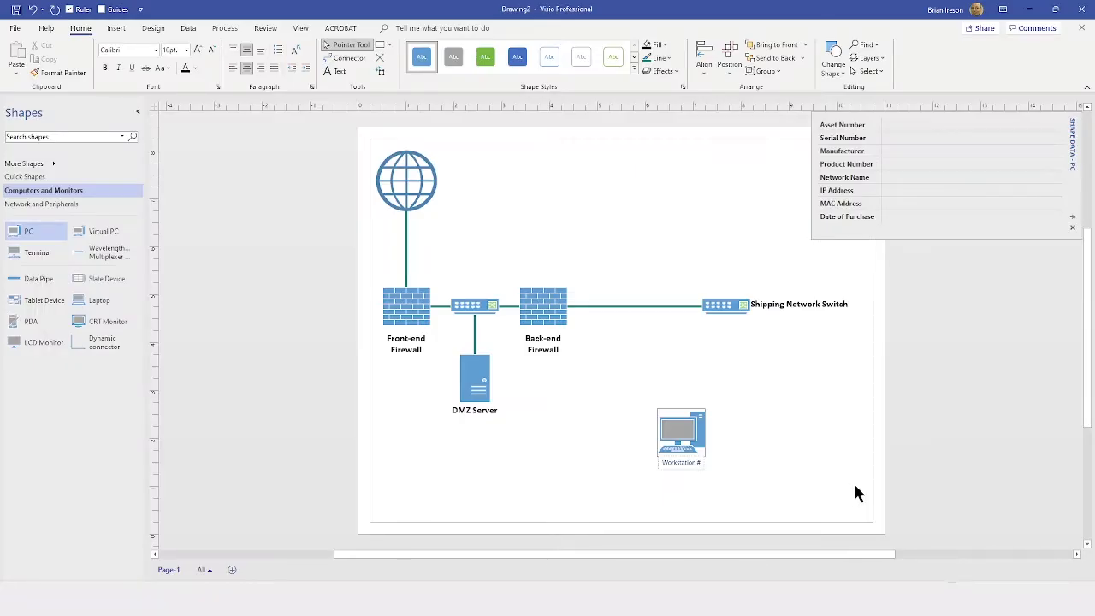
key("ctrl+a")
right_click(691, 469)
key("Escape")
left_click(591, 478)
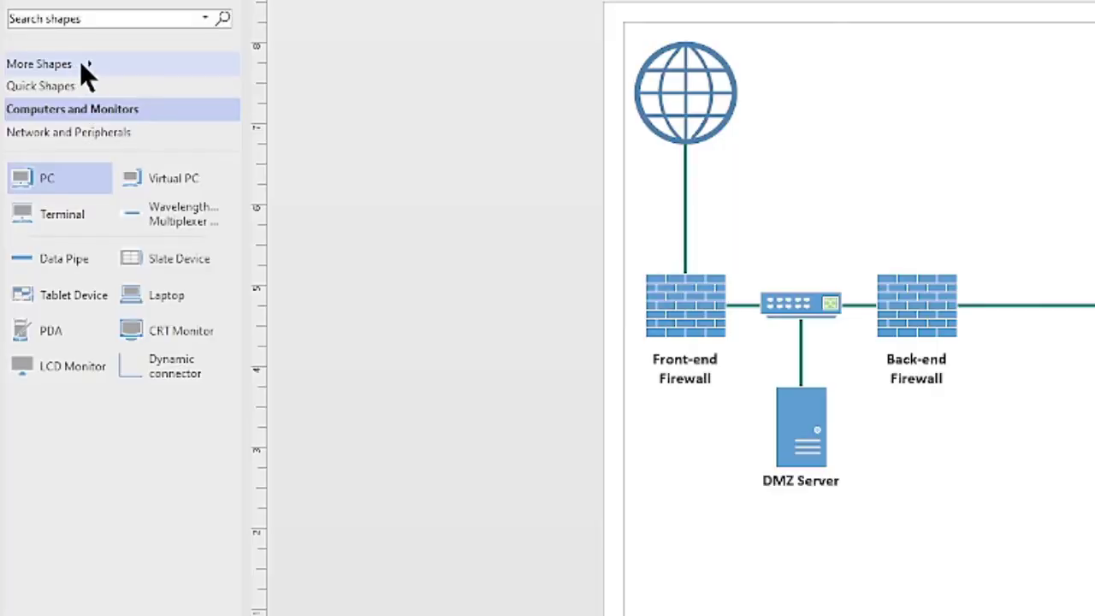
Create a new stencil in US units and move the labelled workstation shape from the page into it as a master.
left_click(84, 65)
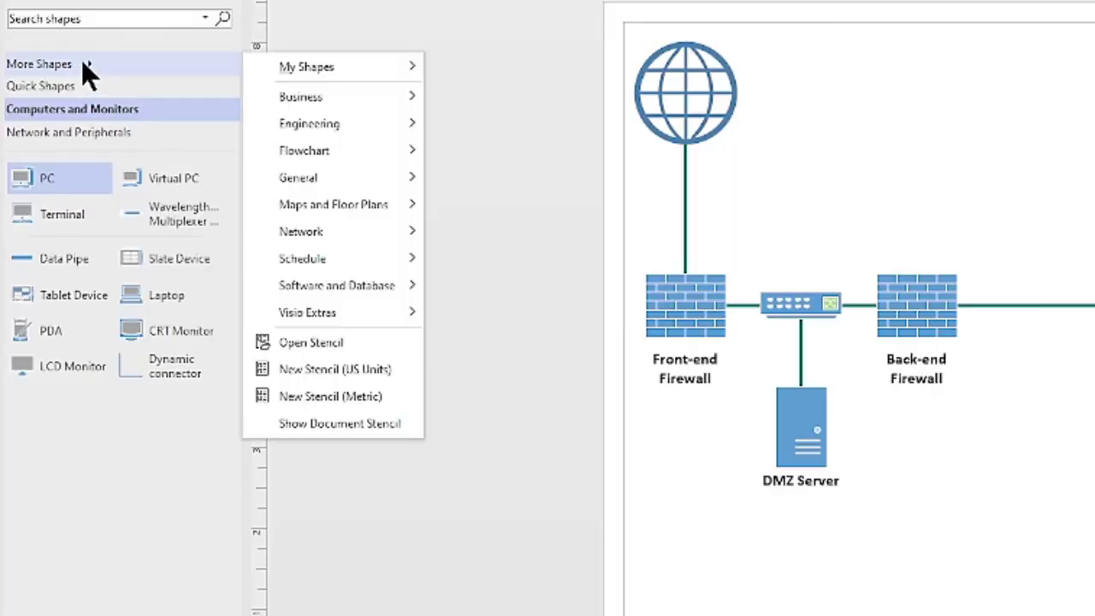
left_click(404, 369)
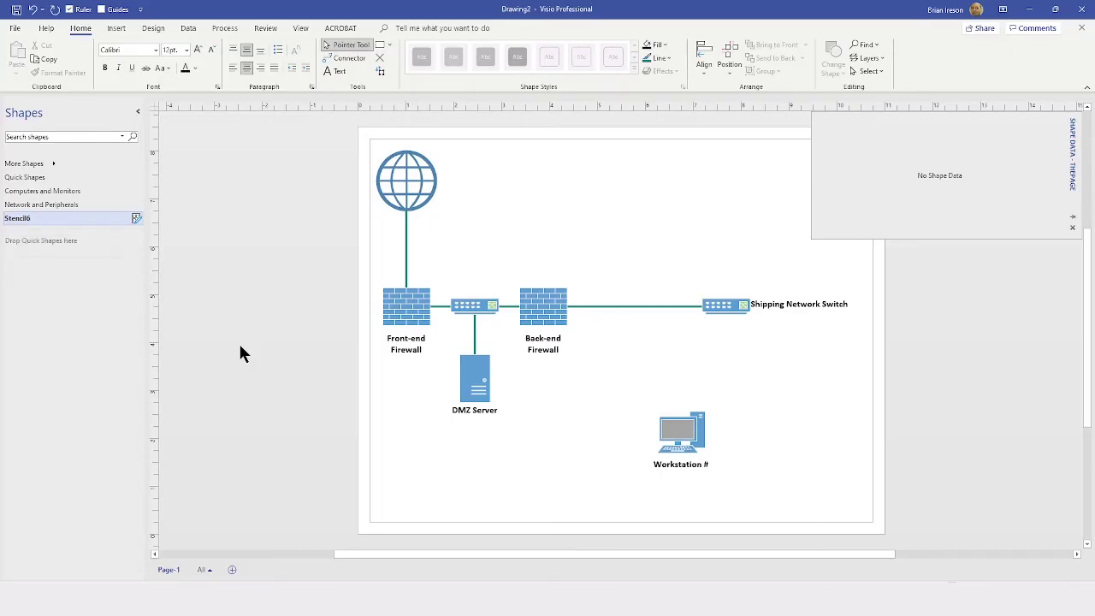
left_click(38, 219)
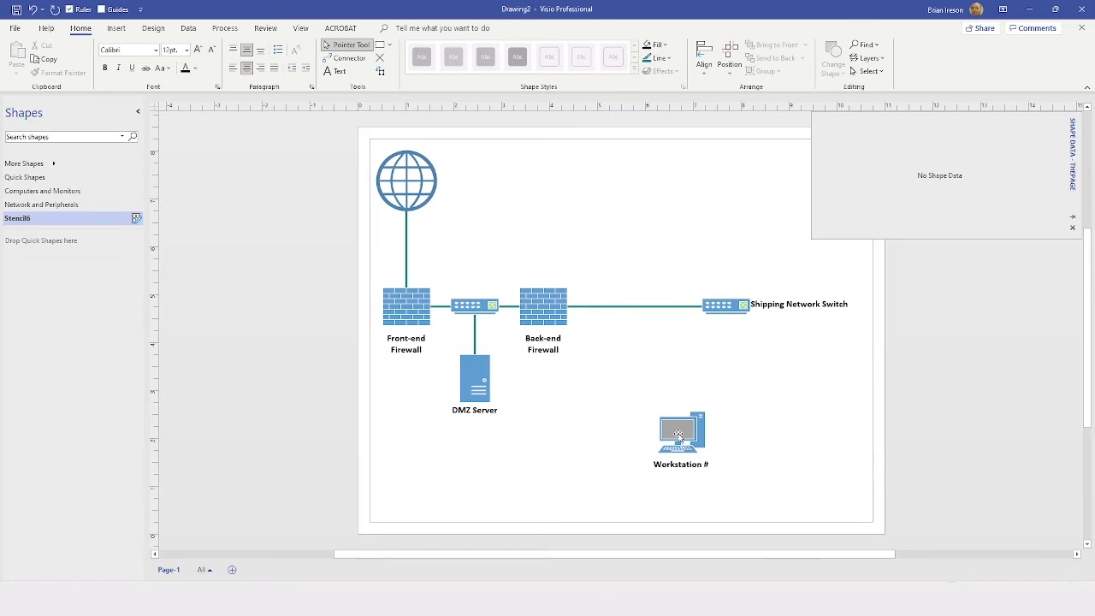
left_click(678, 436)
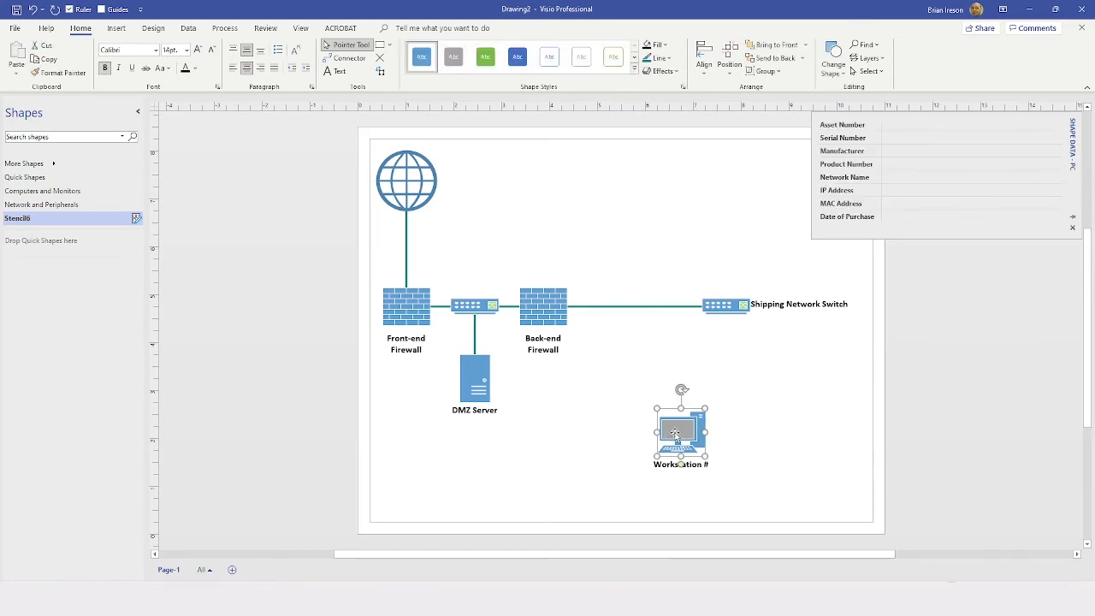
mouse_move(678, 436)
left_mouse_down()
mouse_move(345, 373)
mouse_move(66, 269)
left_mouse_up()
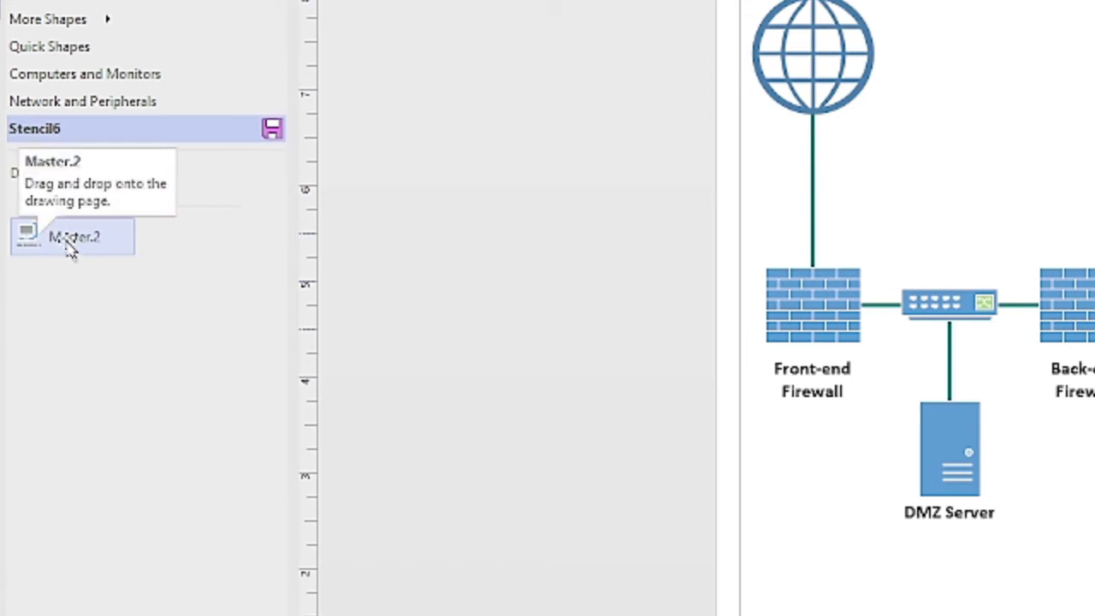
Rename the new workstation master in the stencil as WorkstationLowerText.
double_click(69, 238)
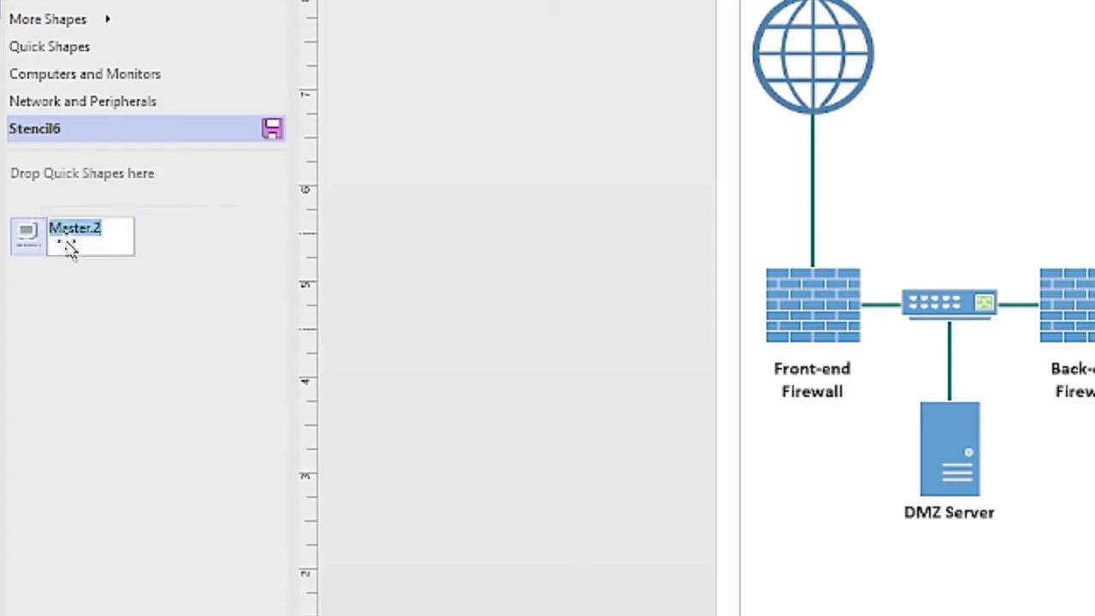
left_click(88, 326)
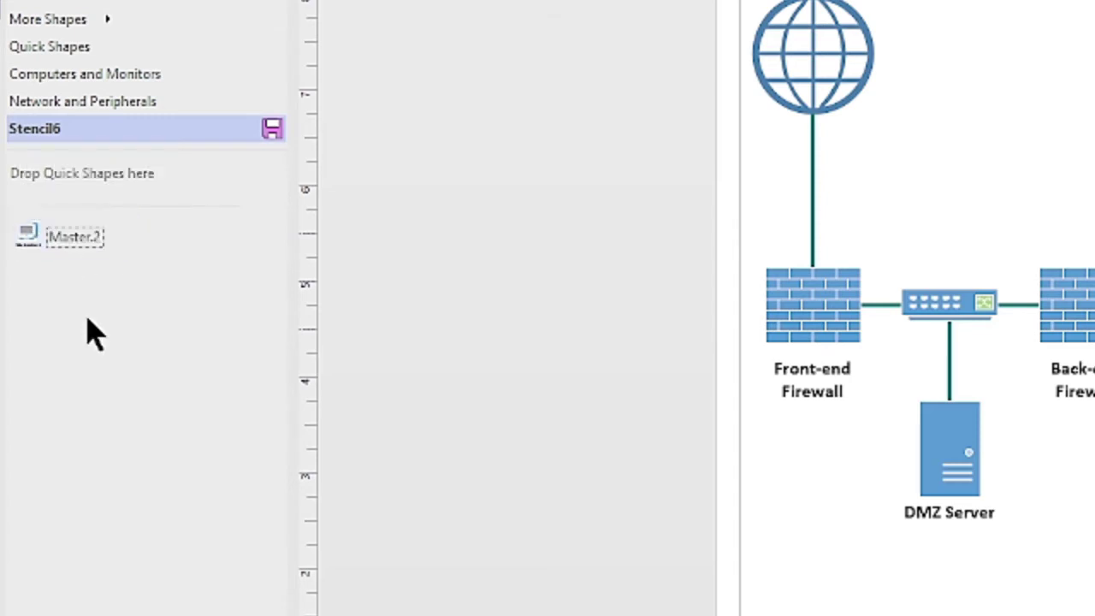
right_click(70, 238)
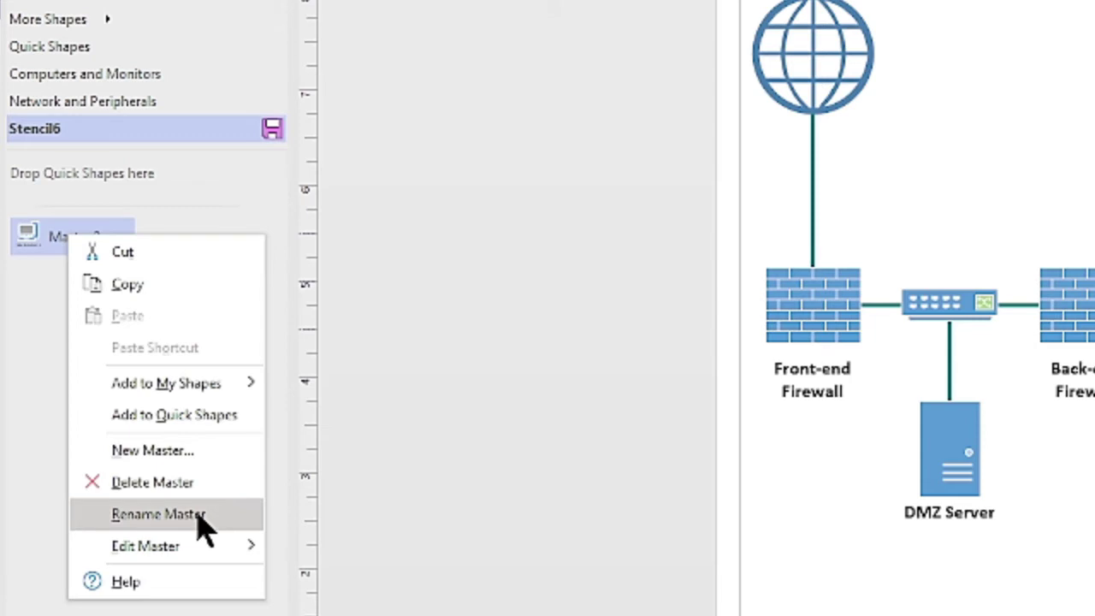
left_click(159, 514)
type("WorkstationLowerText")
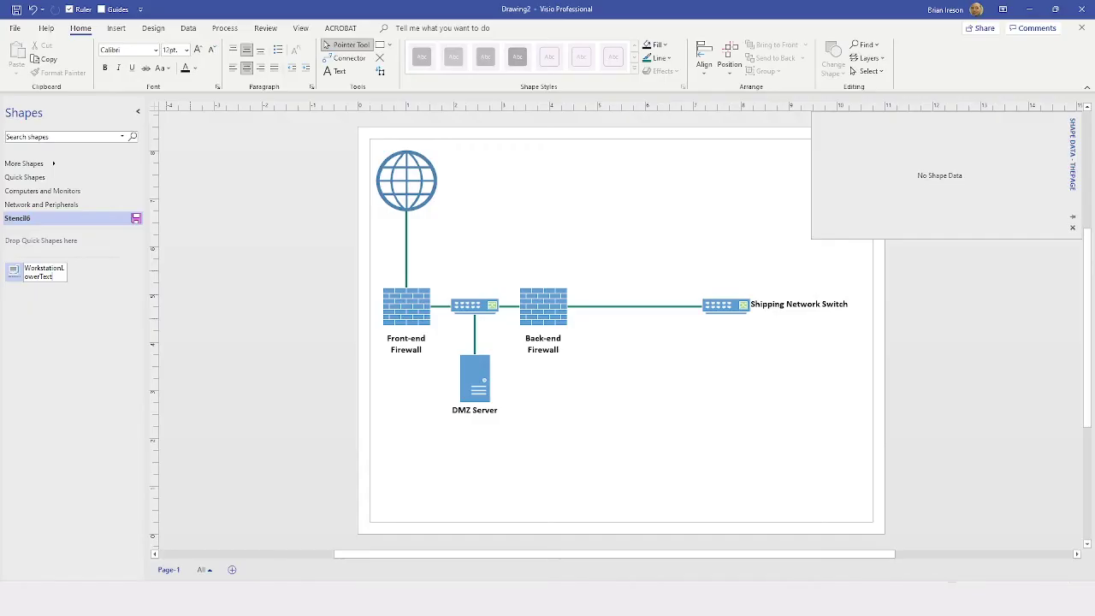
Finish naming the WorkstationLowerText master and place an instance of it on the page below the Shipping Network Switch.
key("Return")
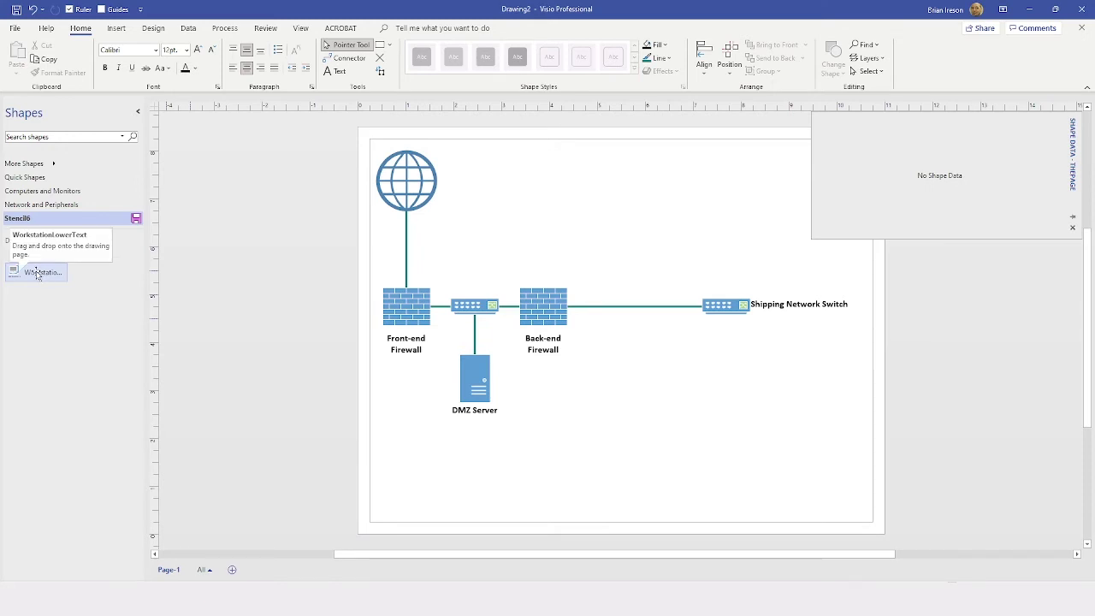
left_click_drag(37, 275, 699, 402)
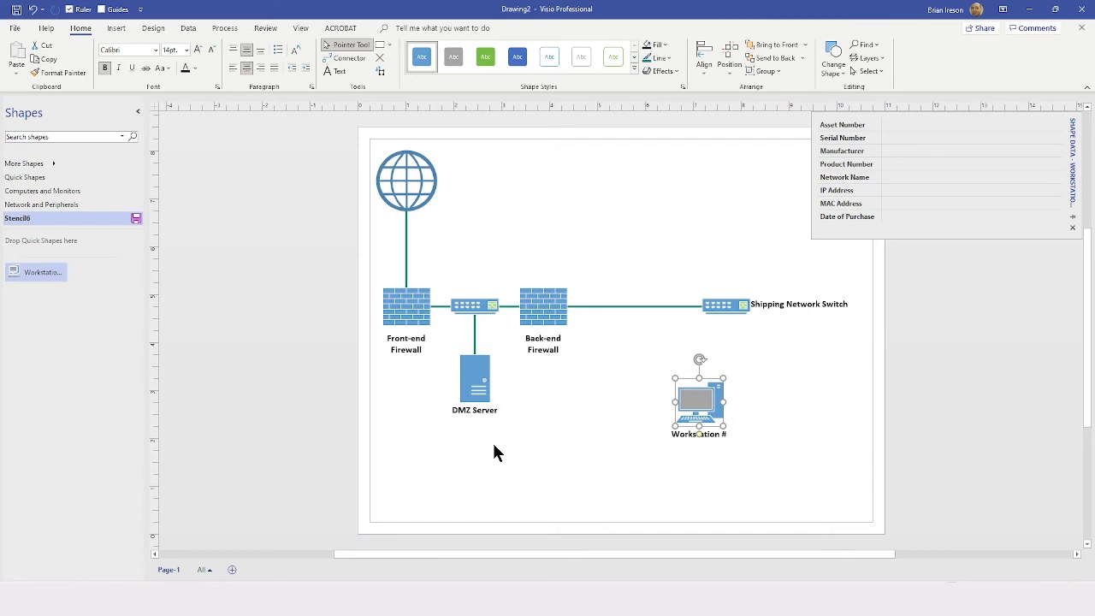
left_click(567, 444)
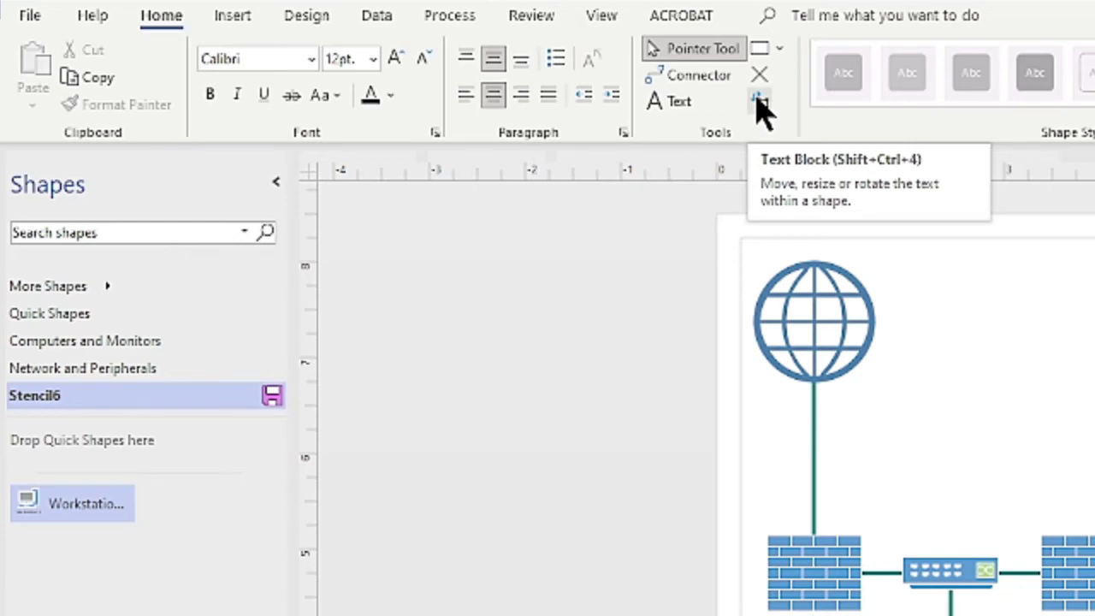
Move the workstation's text block from below the computer to just above it with the Text Block tool.
left_click(759, 102)
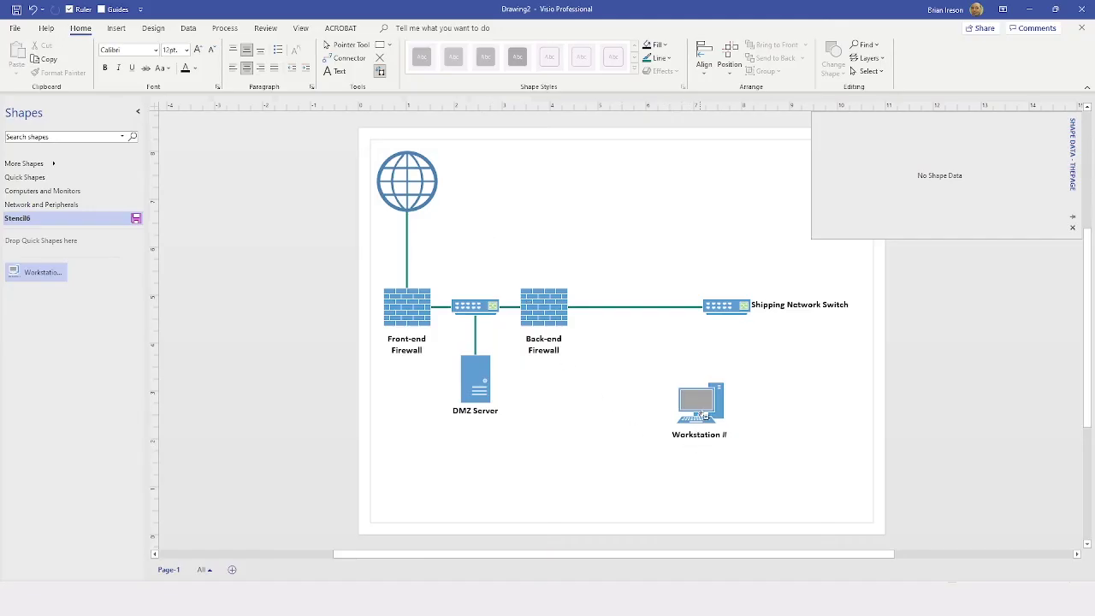
left_click(703, 414)
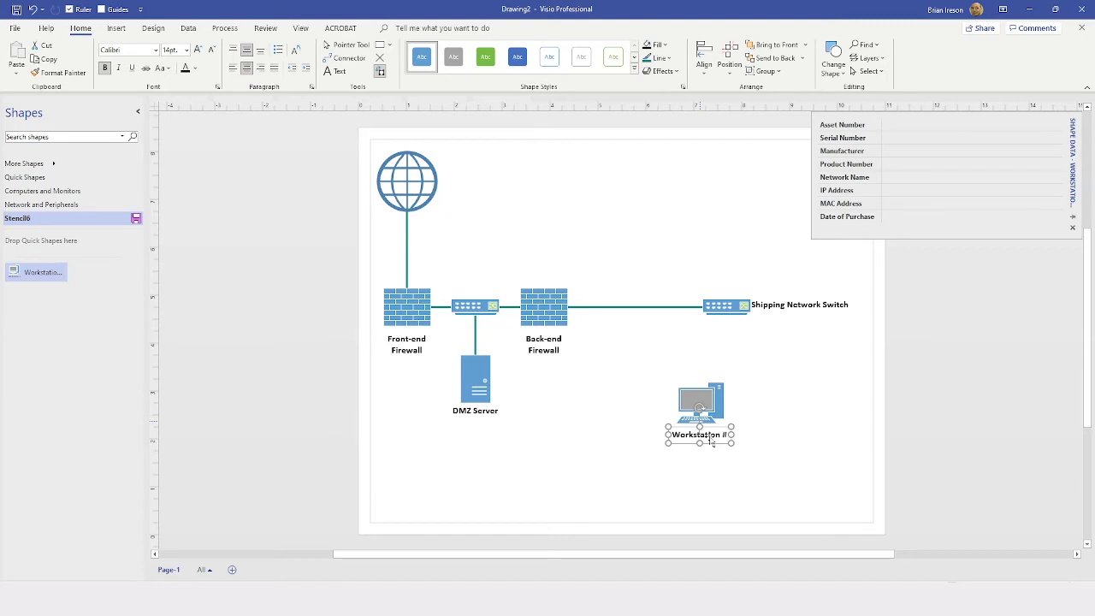
left_click_drag(710, 443, 707, 374)
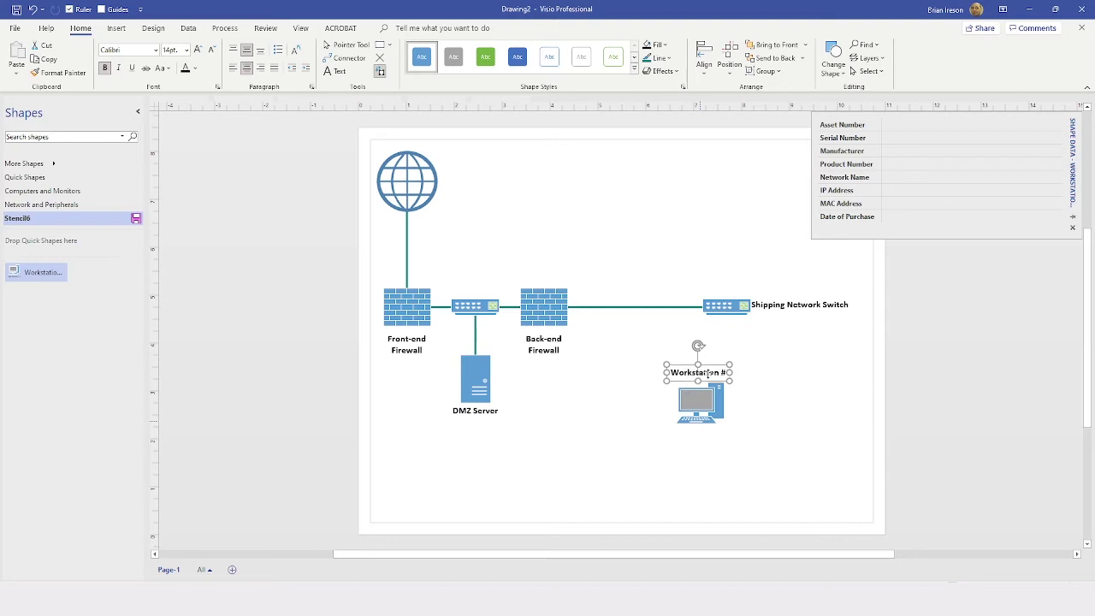
left_click(350, 45)
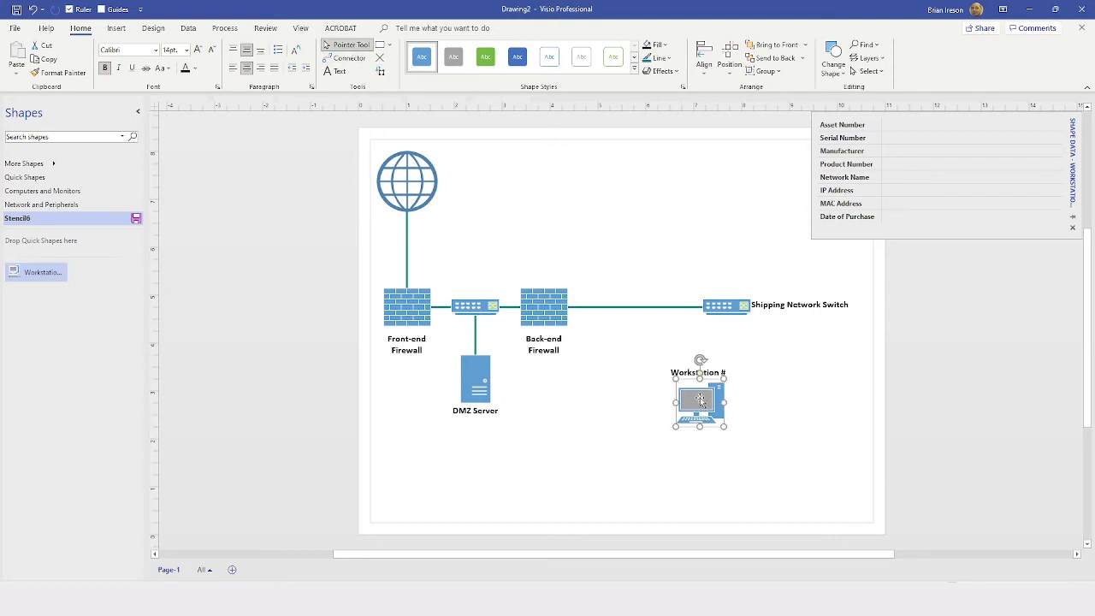
Move the workstation with the upper label from the page into the custom stencil and rename its master as Workstation.
left_click_drag(700, 399, 73, 332)
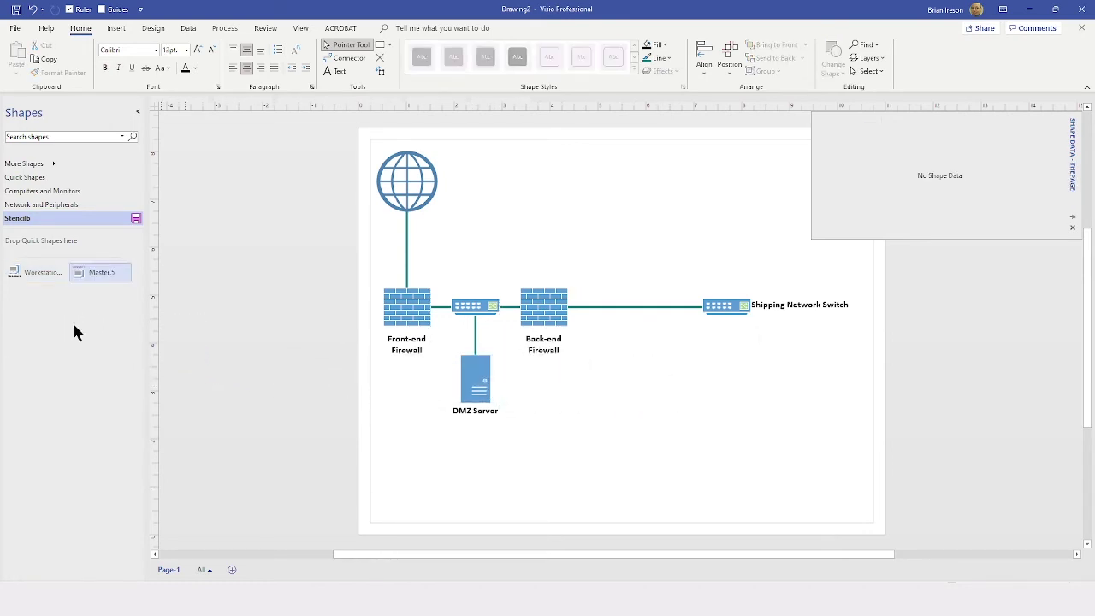
left_click(97, 272)
type("Workstation")
key("Return")
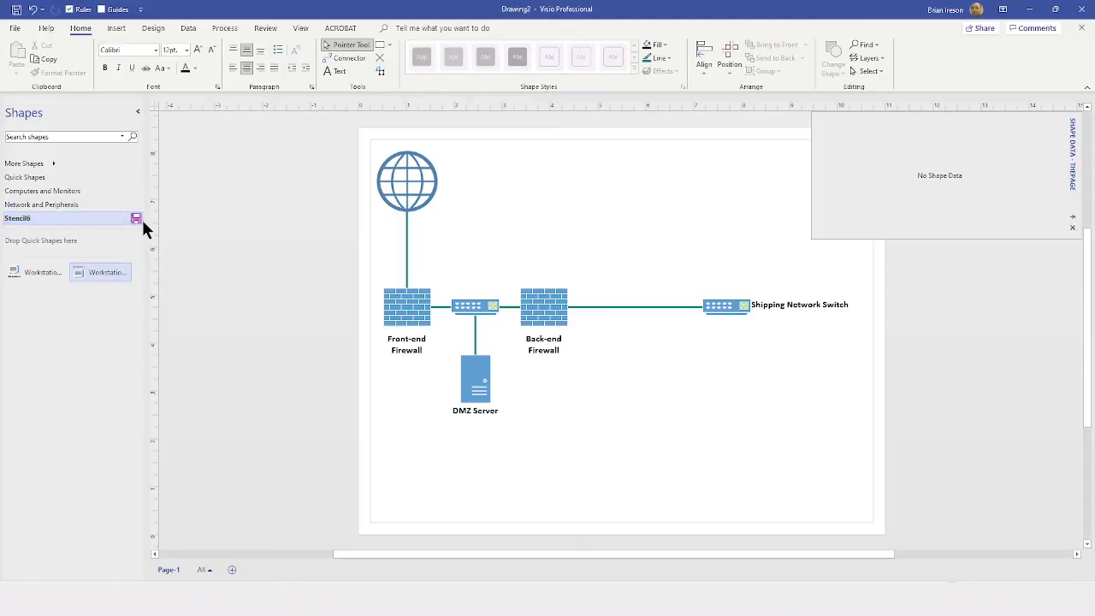
Save the custom stencil as MyNetworkShapes in the My Shapes folder.
left_click(135, 218)
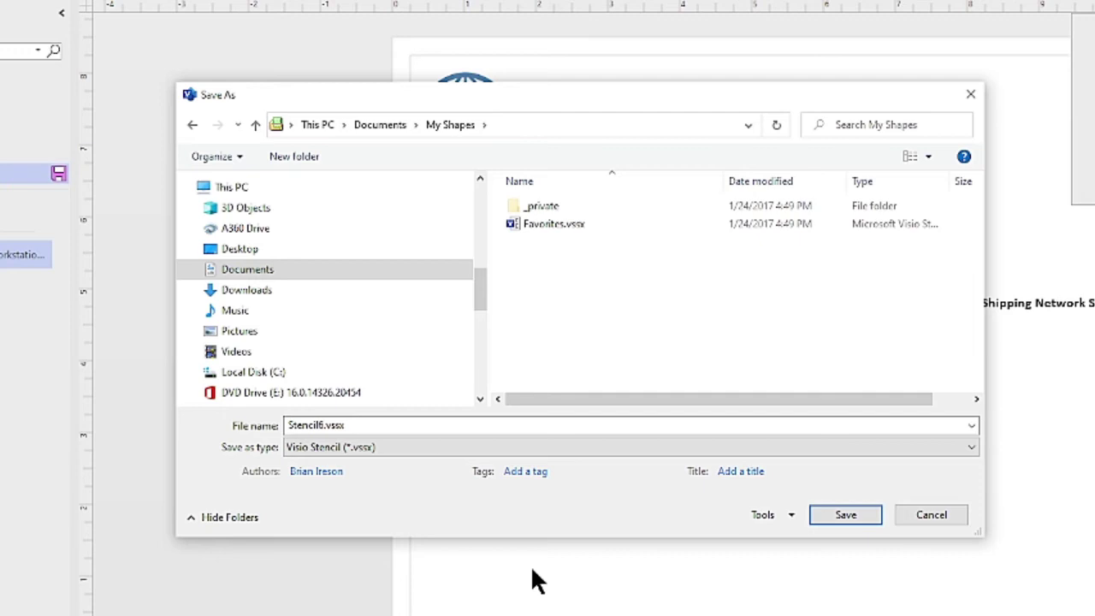
left_click(392, 426)
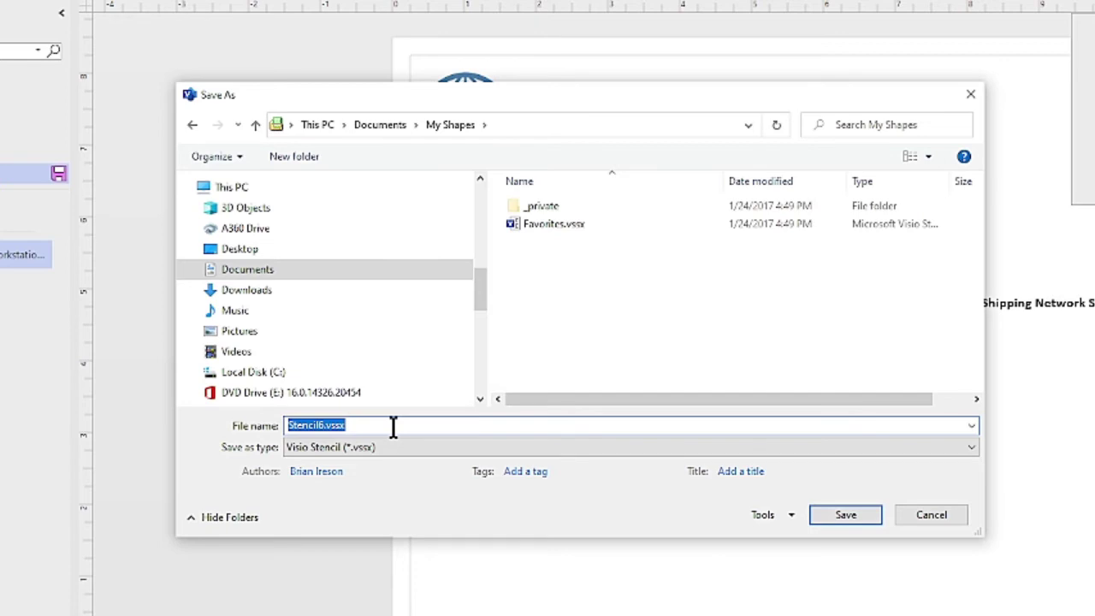
type("MyNet")
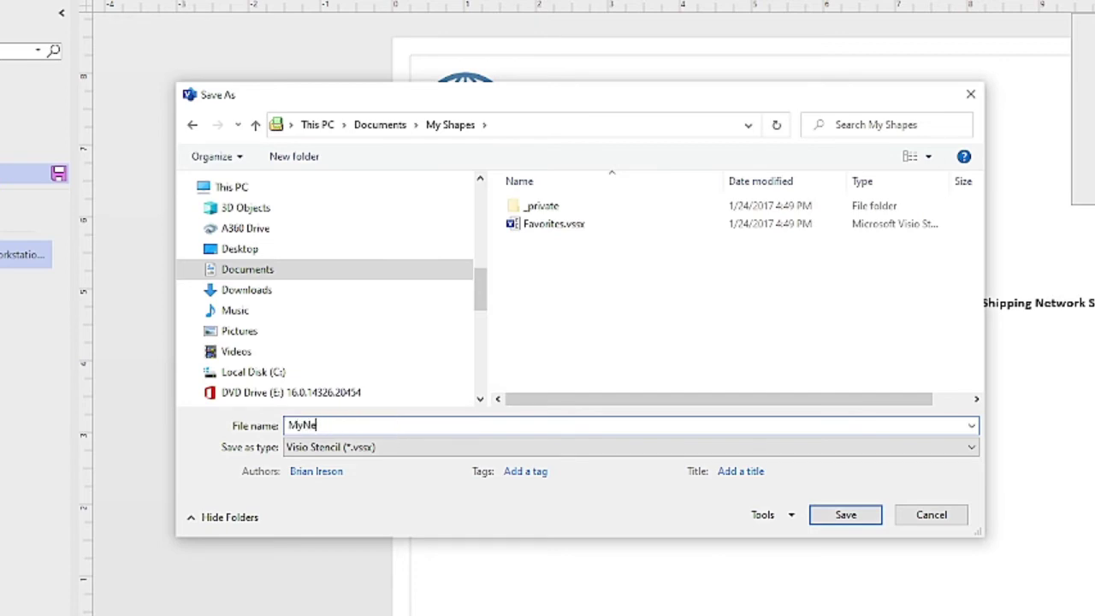
type("workShapes")
key("Return")
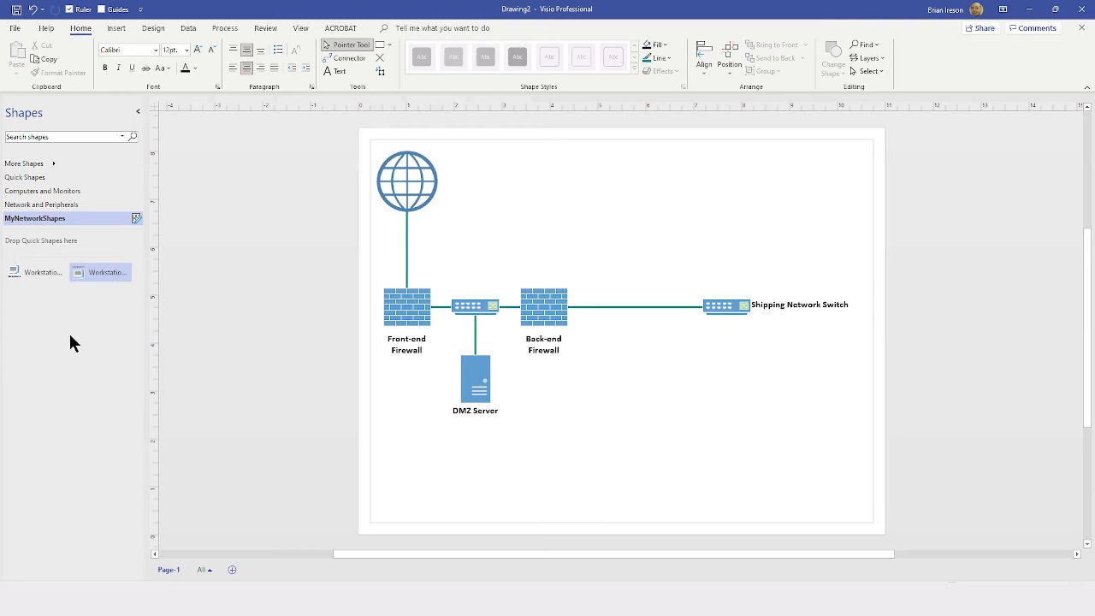
Place a lower-label workstation below the line to the Shipping Network Switch and an upper-label workstation directly above it.
left_click(28, 275)
left_click_drag(28, 276, 641, 413)
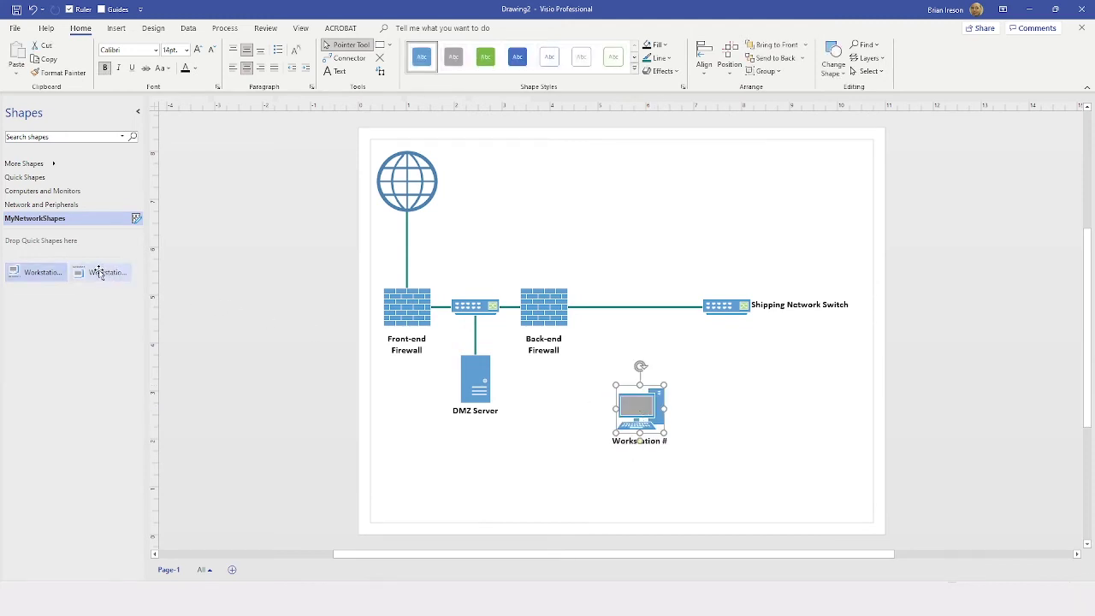
left_click_drag(100, 272, 635, 215)
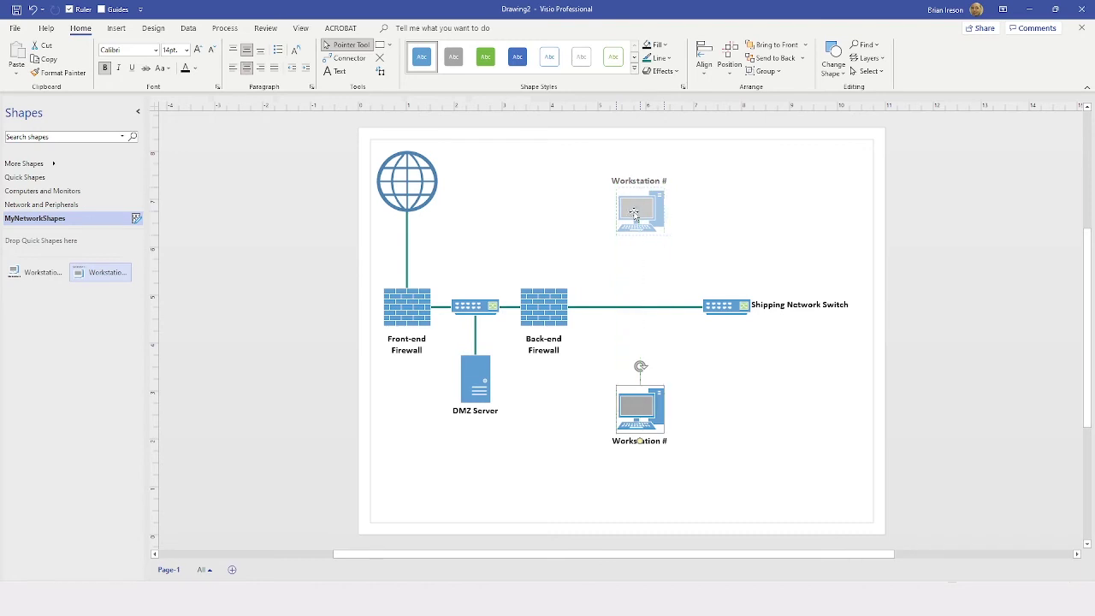
Group the upper-label and lower-label workstations into one vertical pair.
left_click(633, 409, "shift")
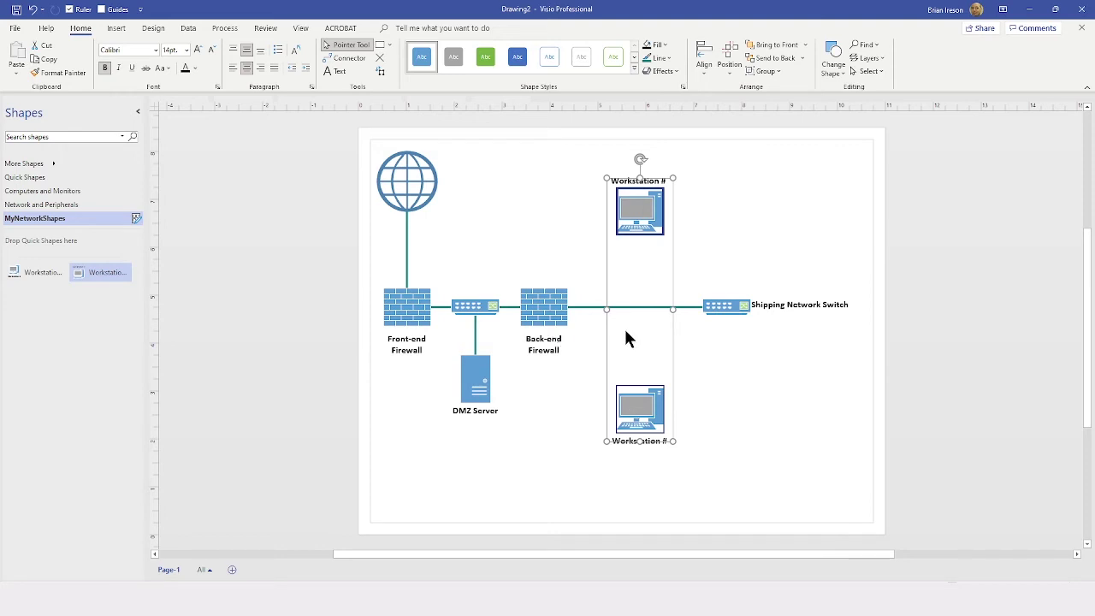
left_click(773, 70)
left_click(773, 70)
right_click(636, 409)
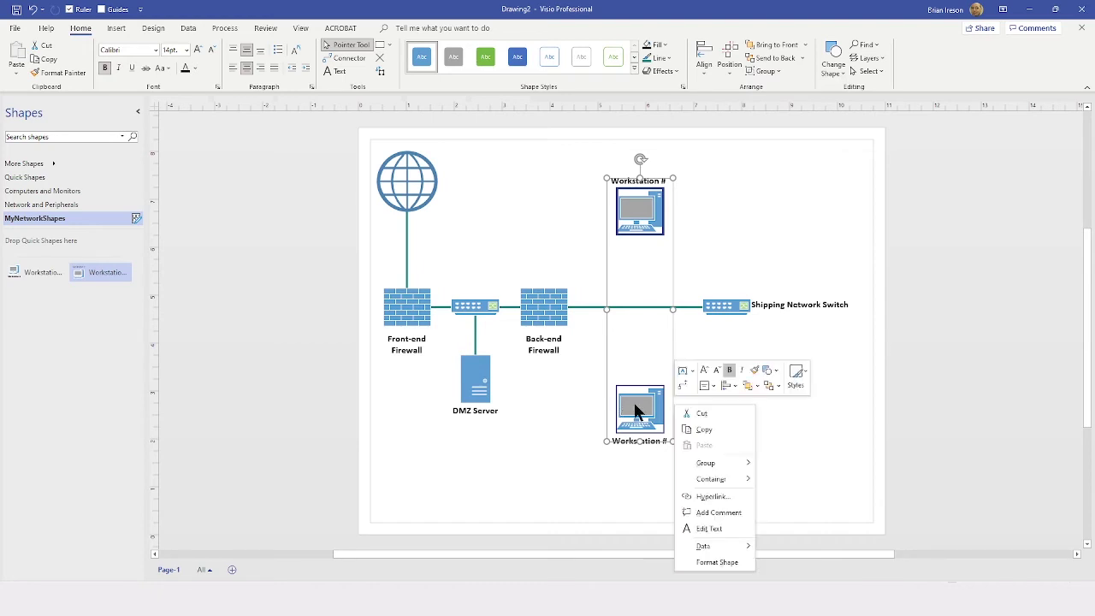
mouse_move(706, 467)
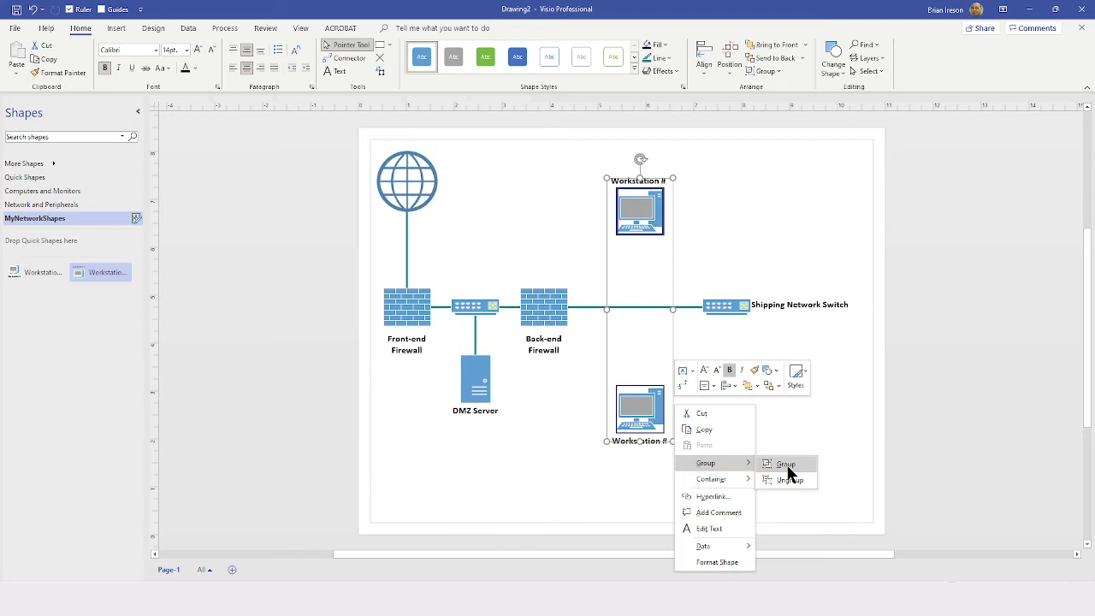
left_click(776, 71)
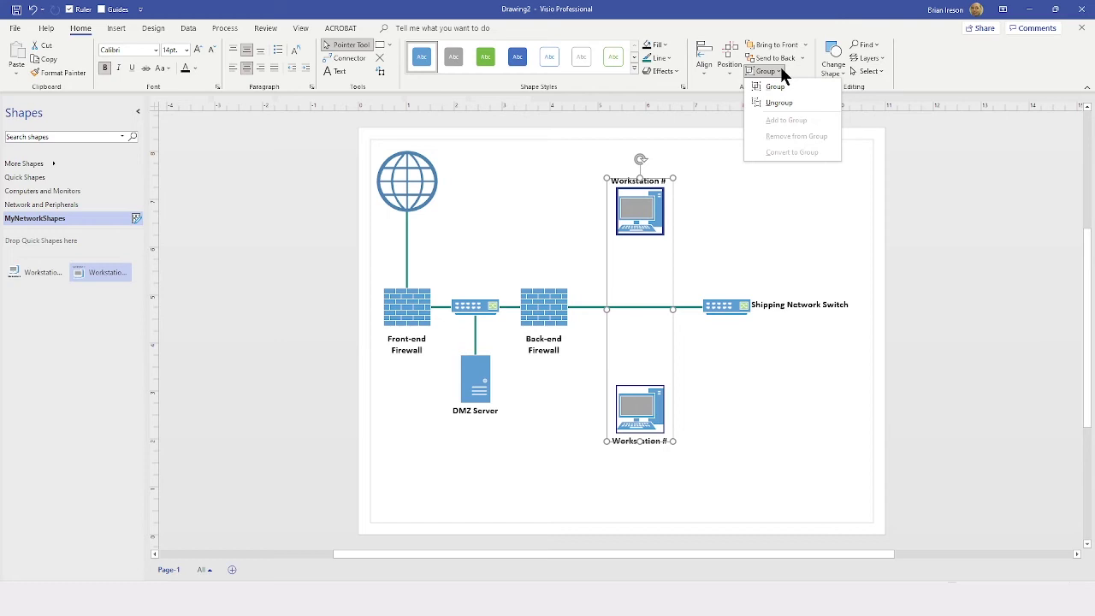
left_click(634, 221)
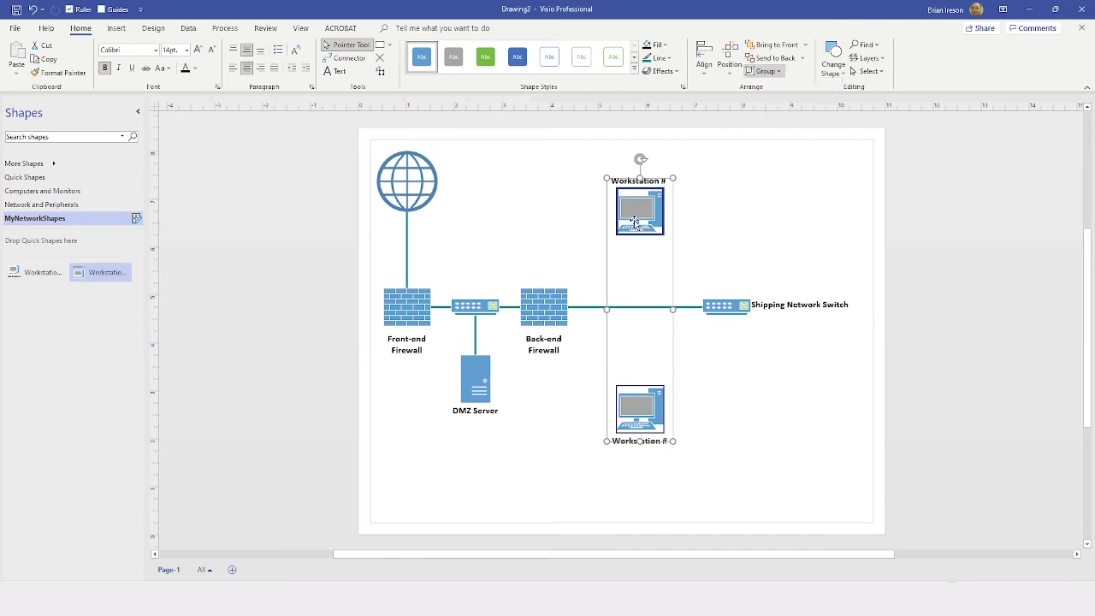
right_click(634, 221)
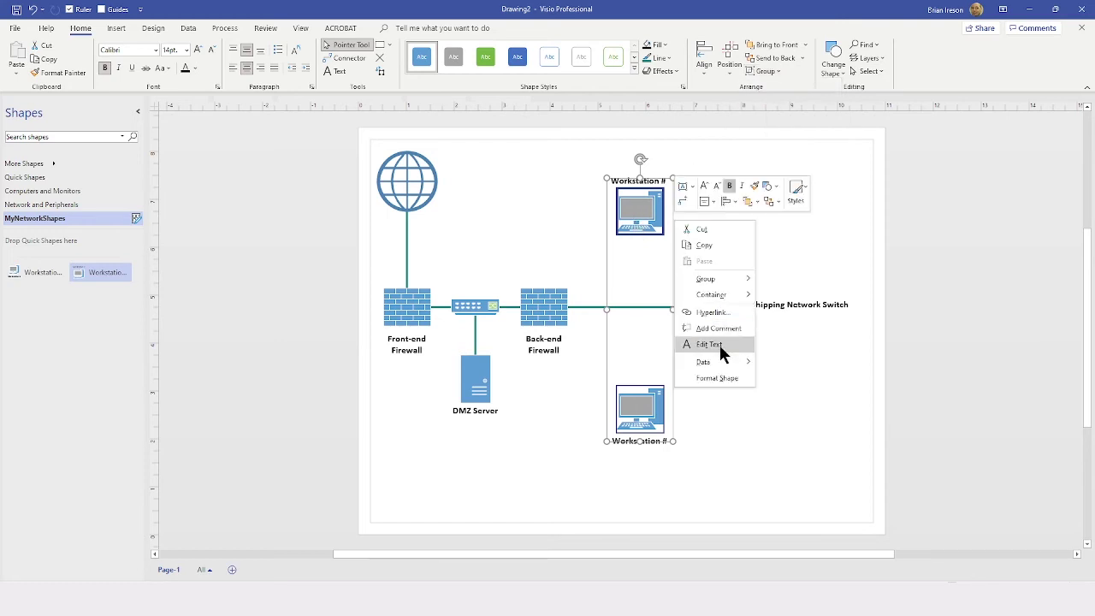
left_click(782, 281)
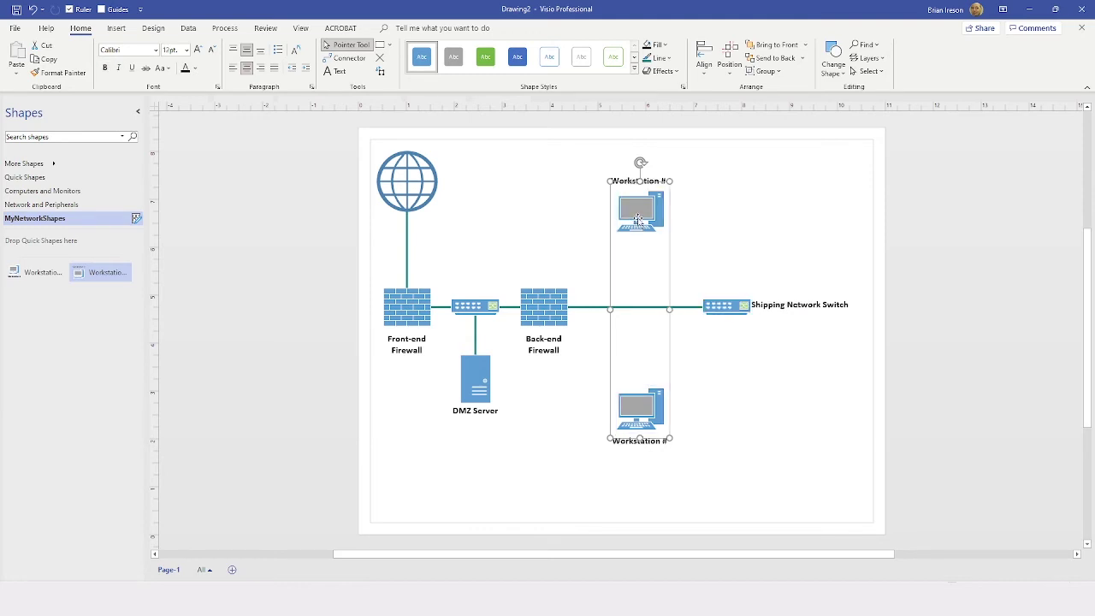
Nudge the grouped workstation pair up slightly and duplicate it sideways to make a row of four pairs.
left_click_drag(636, 220, 637, 218)
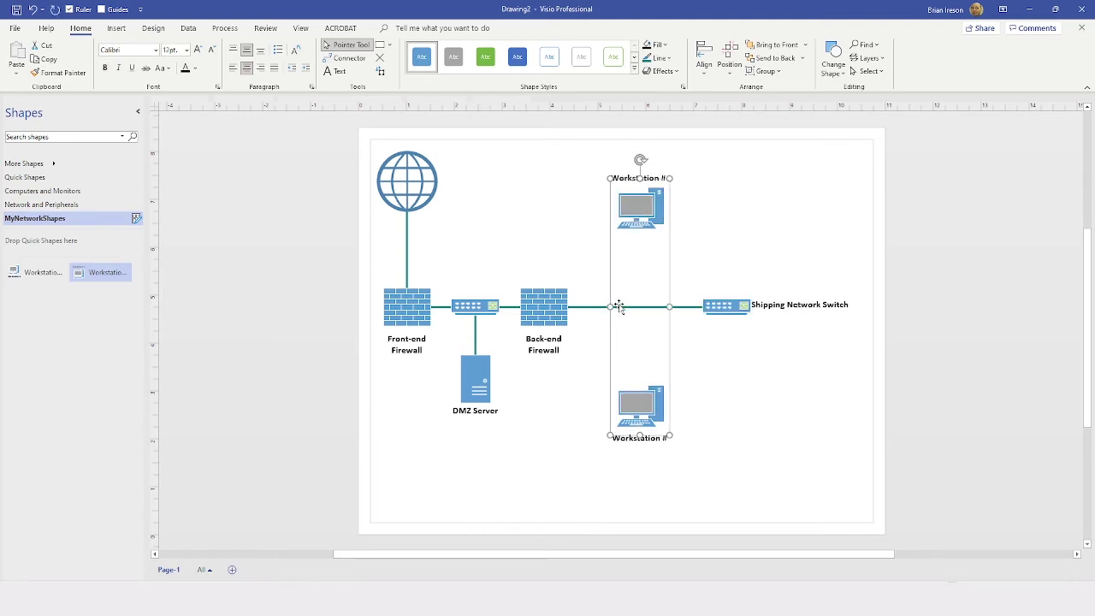
left_click(650, 214)
left_click_drag(650, 214, 796, 221)
key("ctrl+d")
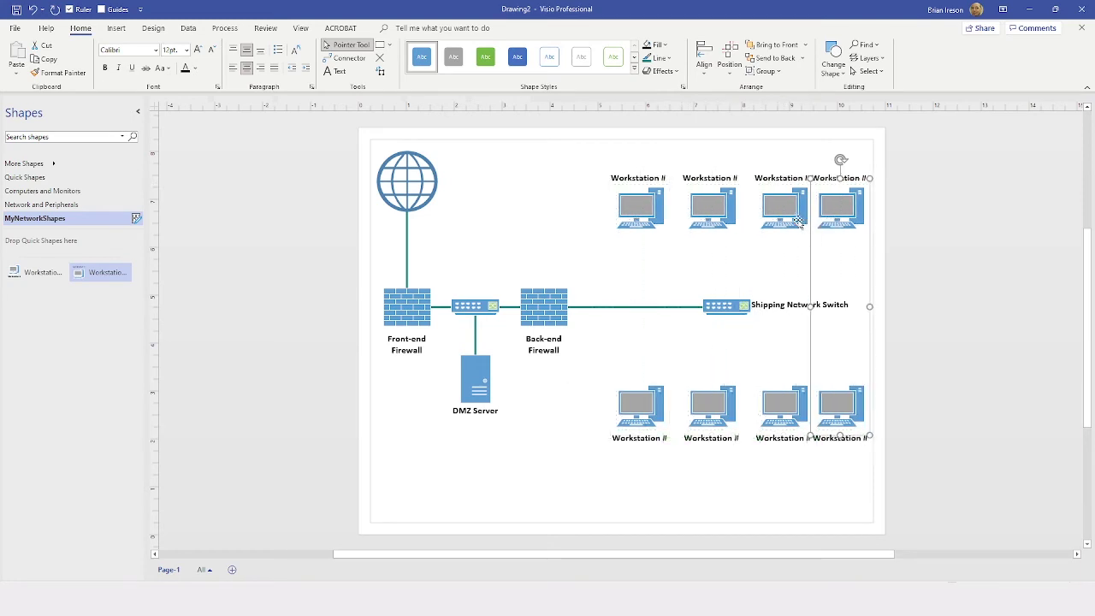
Distribute the four grouped workstation pairs horizontally.
left_click(782, 216, "shift")
left_click(729, 213, "shift")
left_click(659, 209, "shift")
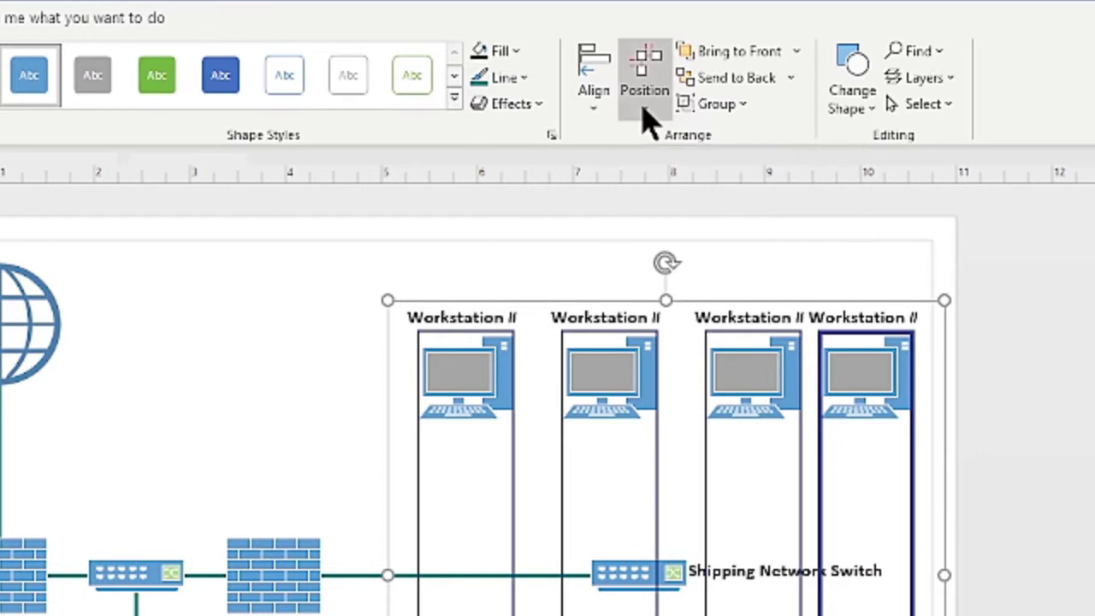
left_click(729, 72)
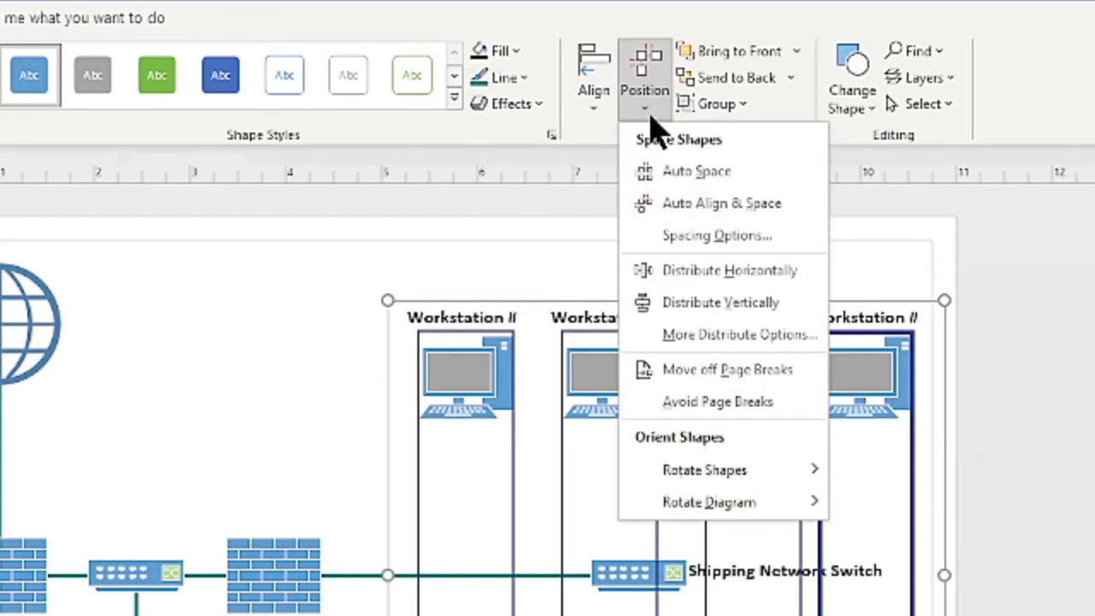
left_click(676, 276)
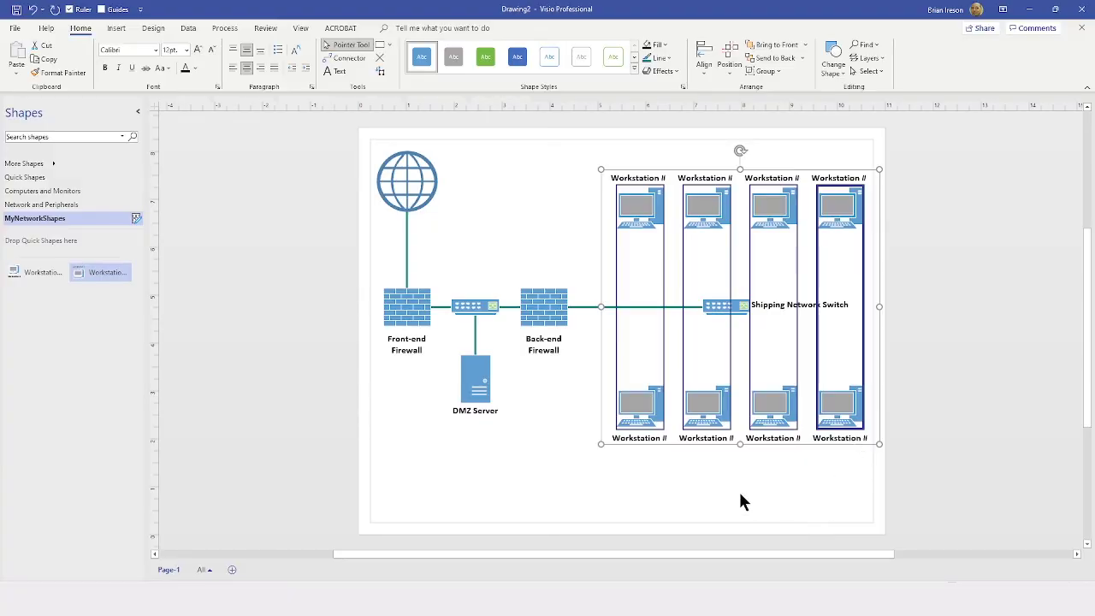
left_click(741, 496)
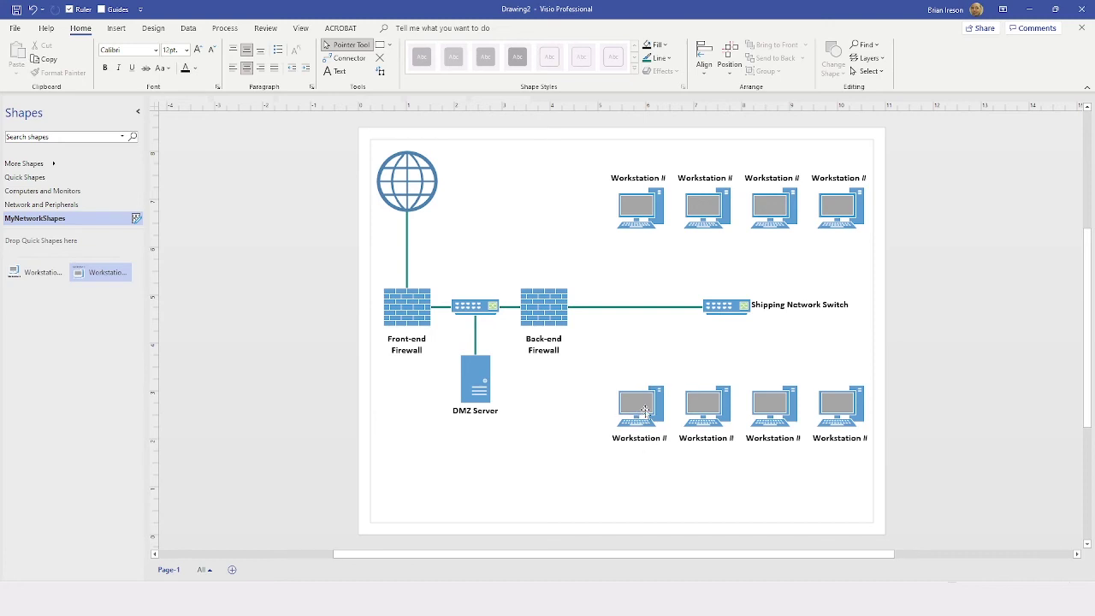
Ungroup all four workstation pairs into individual workstation shapes.
left_click(836, 409)
right_click(836, 411)
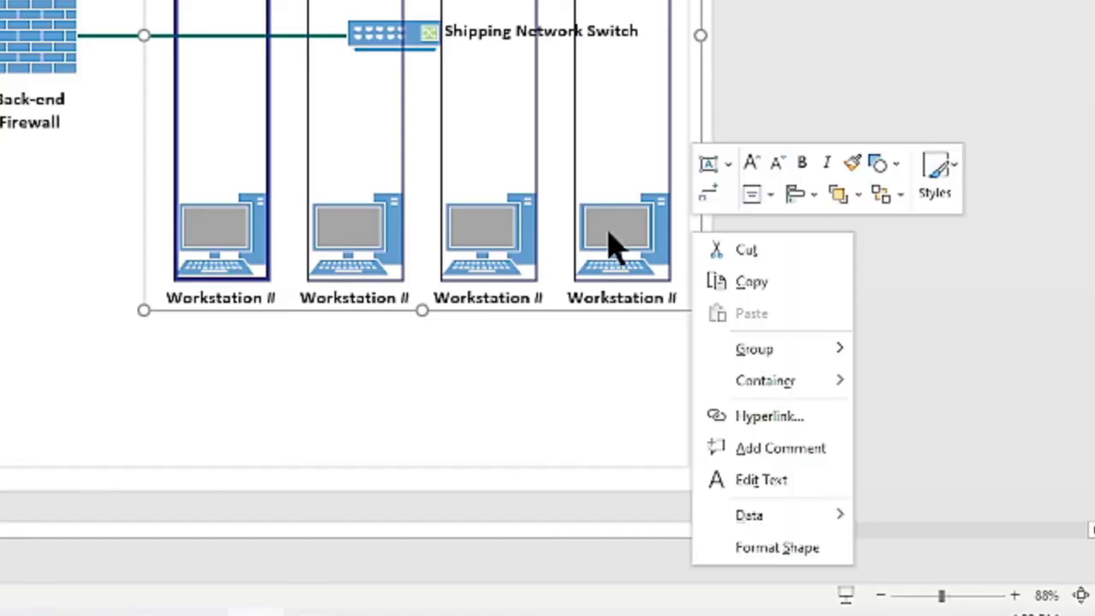
mouse_move(768, 351)
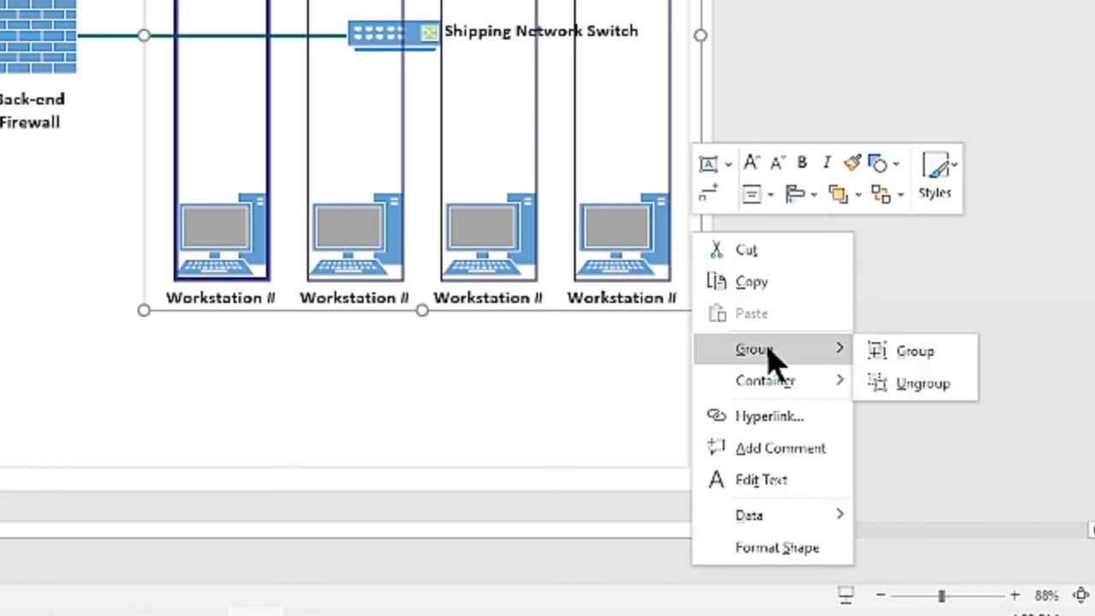
left_click(958, 385)
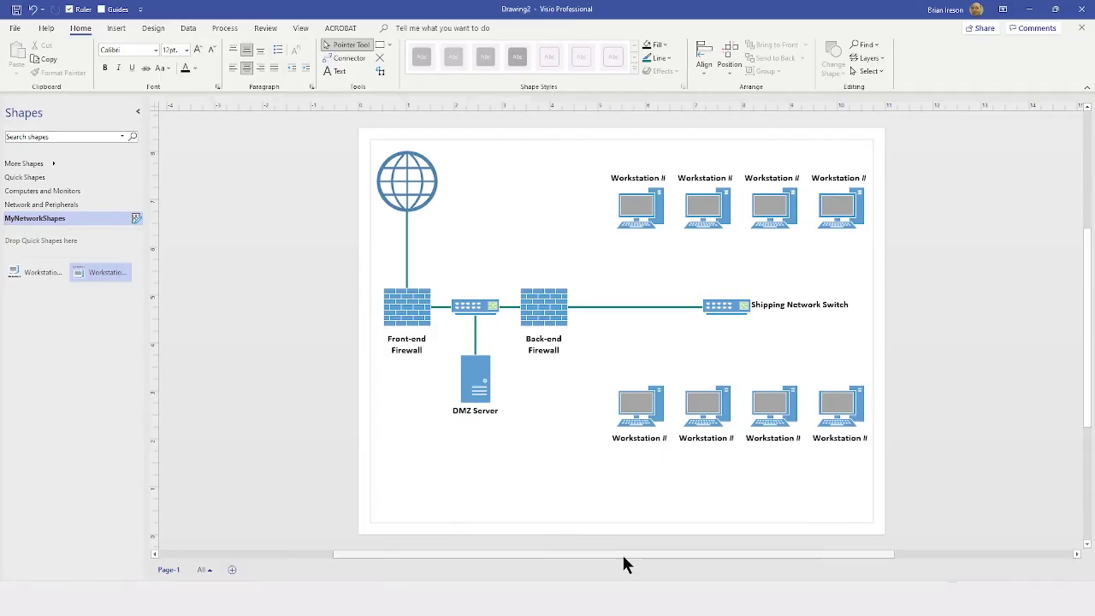
Quick-import the Excel workbook Book1.xlsx from the Visio Series folder as the drawing's external data.
left_click_drag(625, 559, 826, 560)
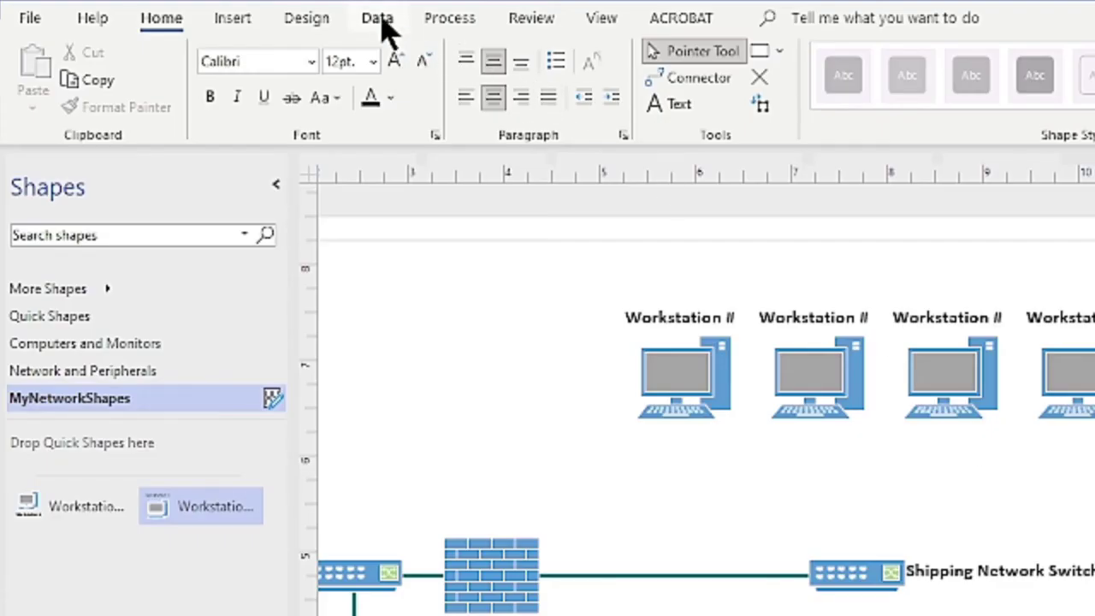
left_click(379, 17)
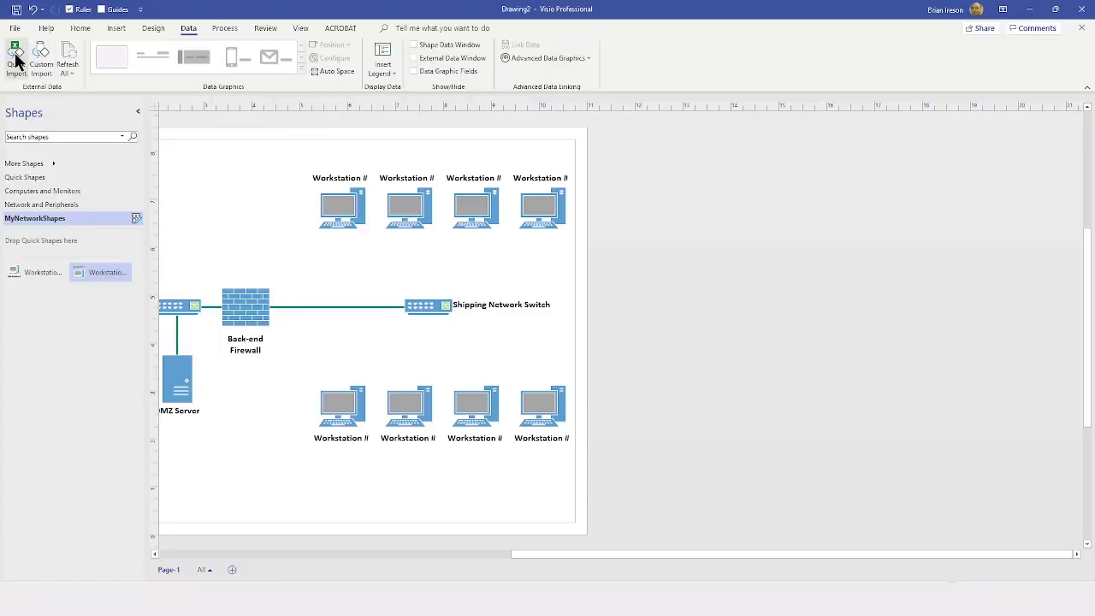
left_click(31, 75)
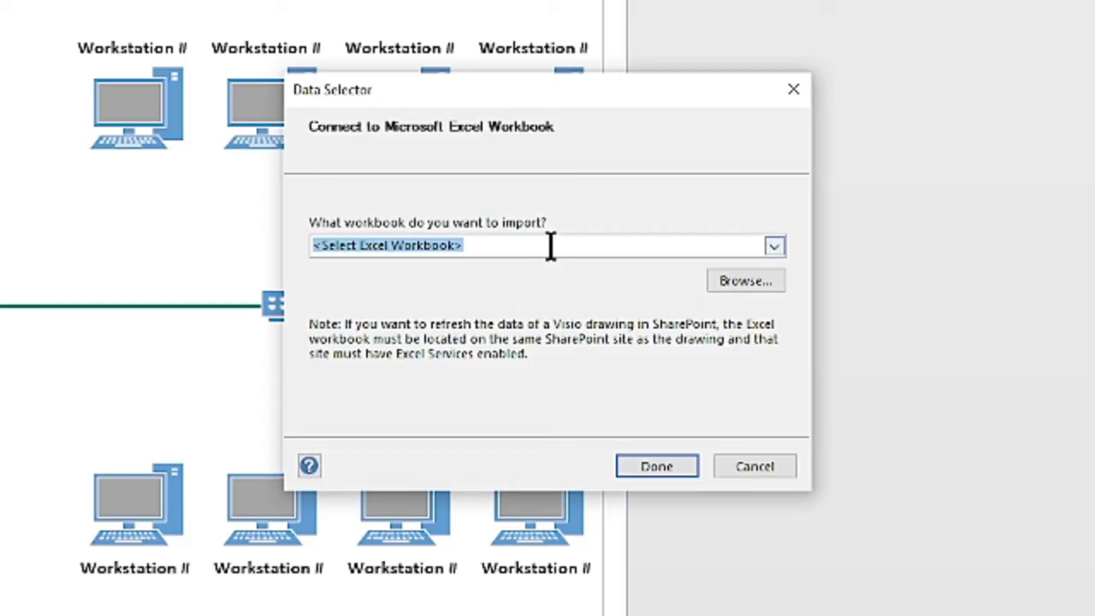
left_click(751, 280)
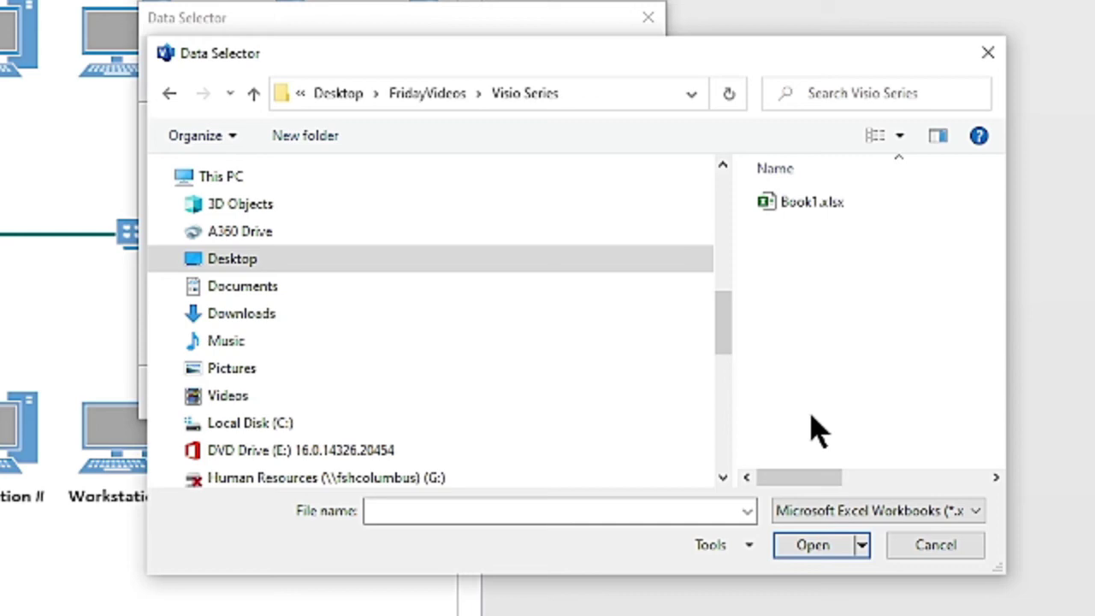
left_click(804, 205)
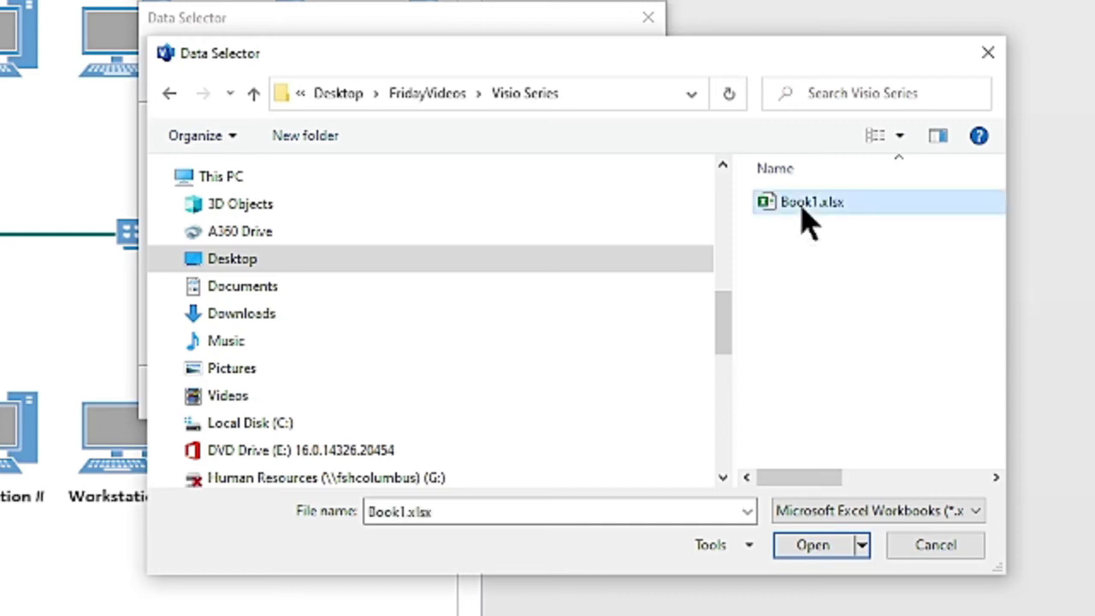
left_click(832, 558)
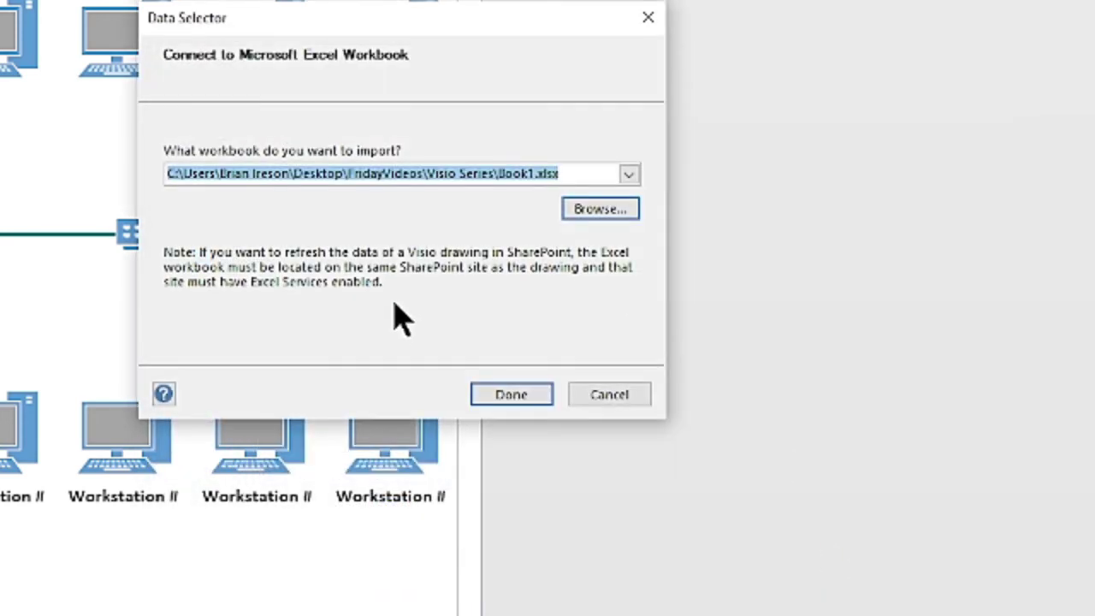
left_click(511, 399)
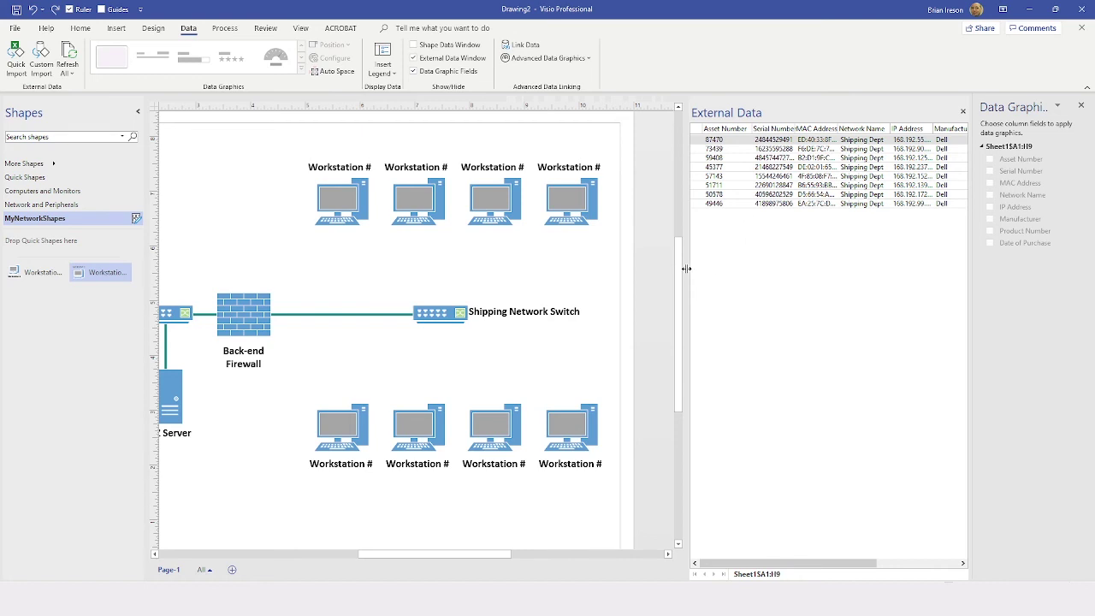
Review the imported columns and link the first external data row to the first workstation in the upper row.
left_click_drag(686, 268, 461, 255)
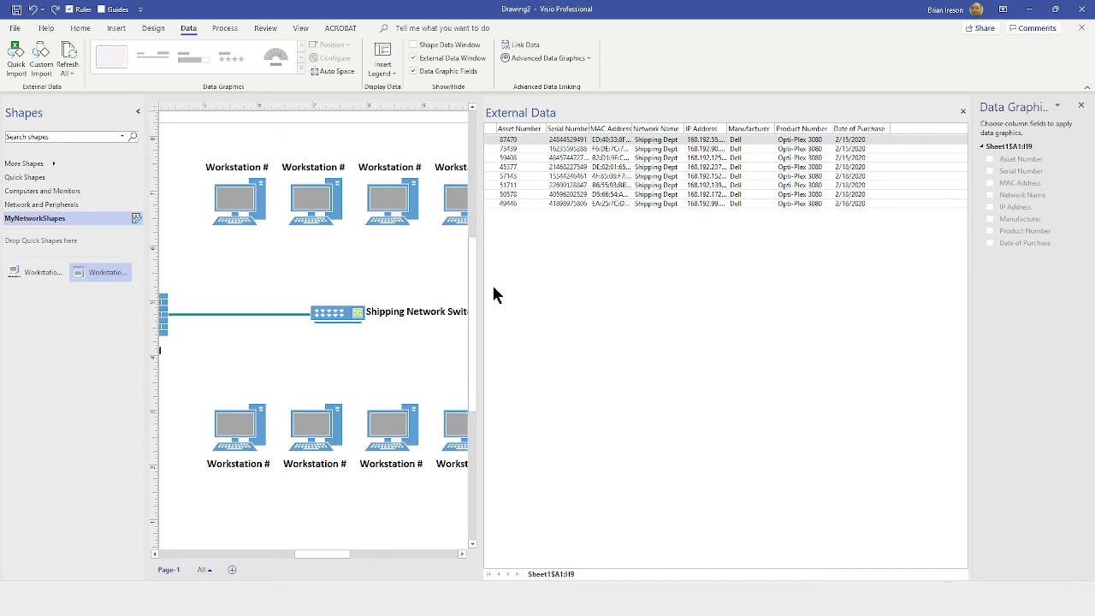
left_click_drag(482, 293, 699, 293)
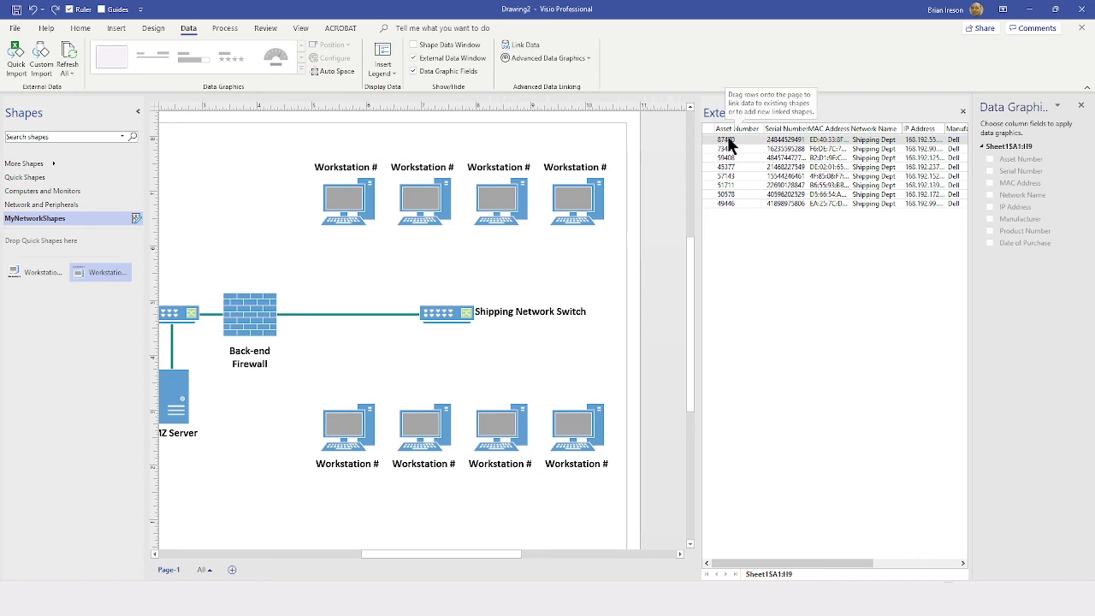
left_click_drag(729, 146, 205, 197)
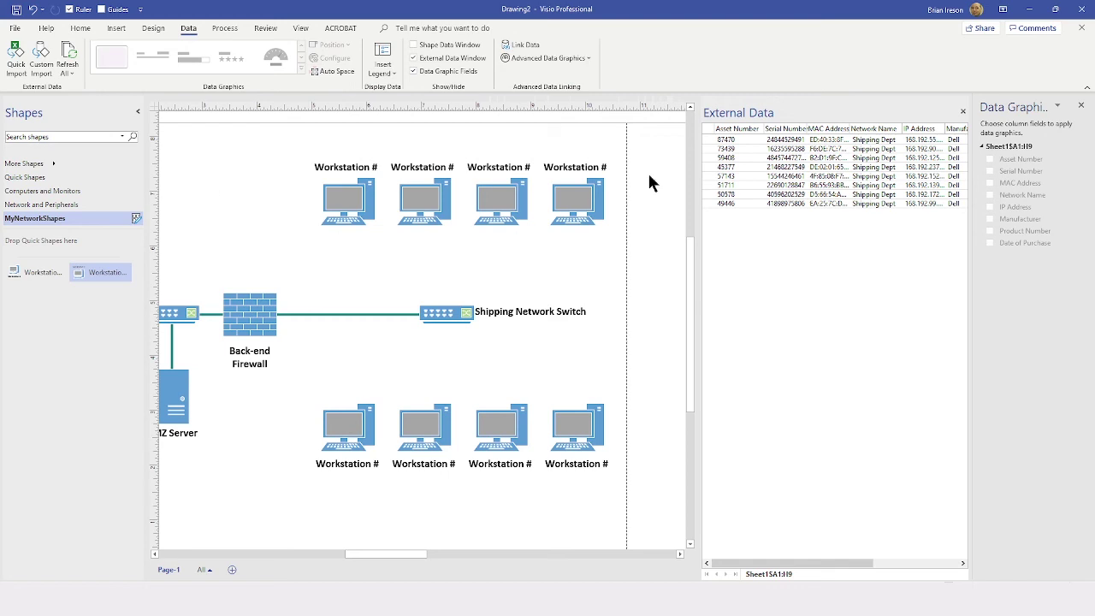
left_click(731, 141)
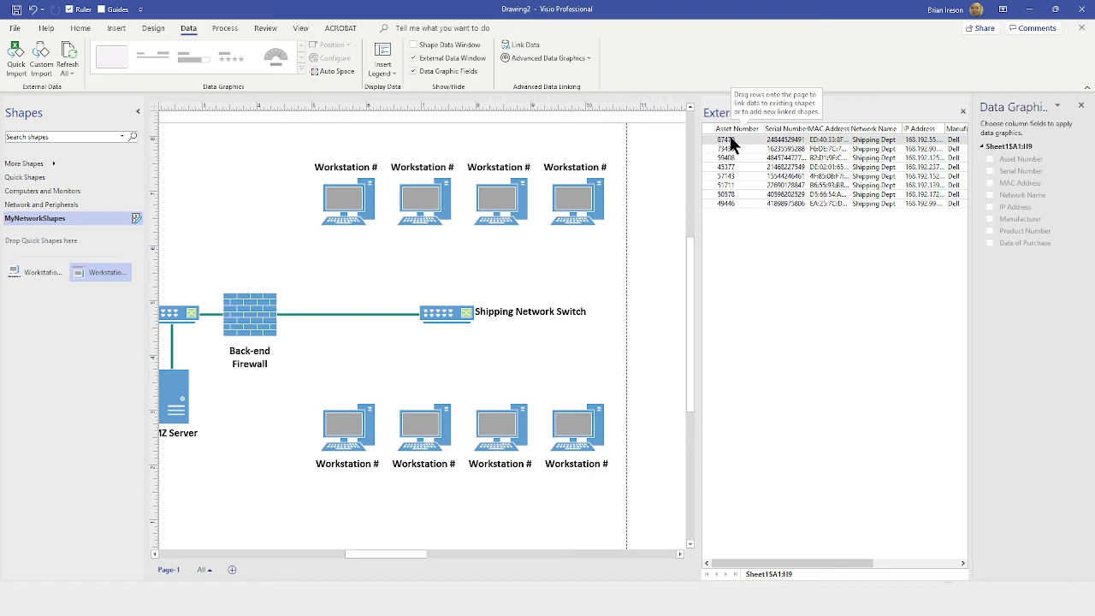
left_click_drag(731, 143, 346, 202)
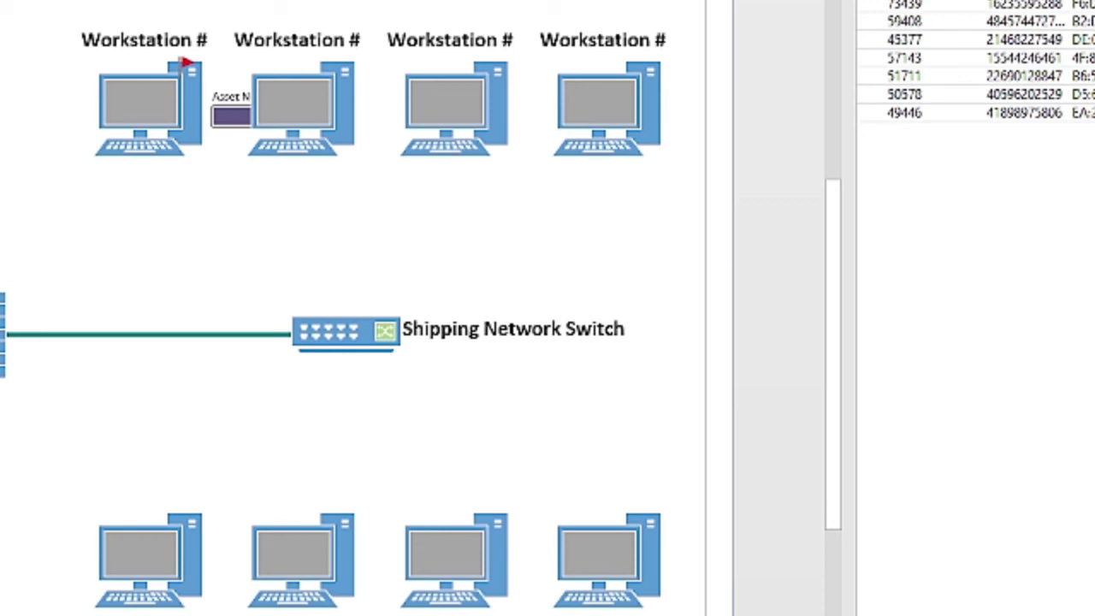
Remove the data graphic from the first workstation in the upper row.
right_click(155, 104)
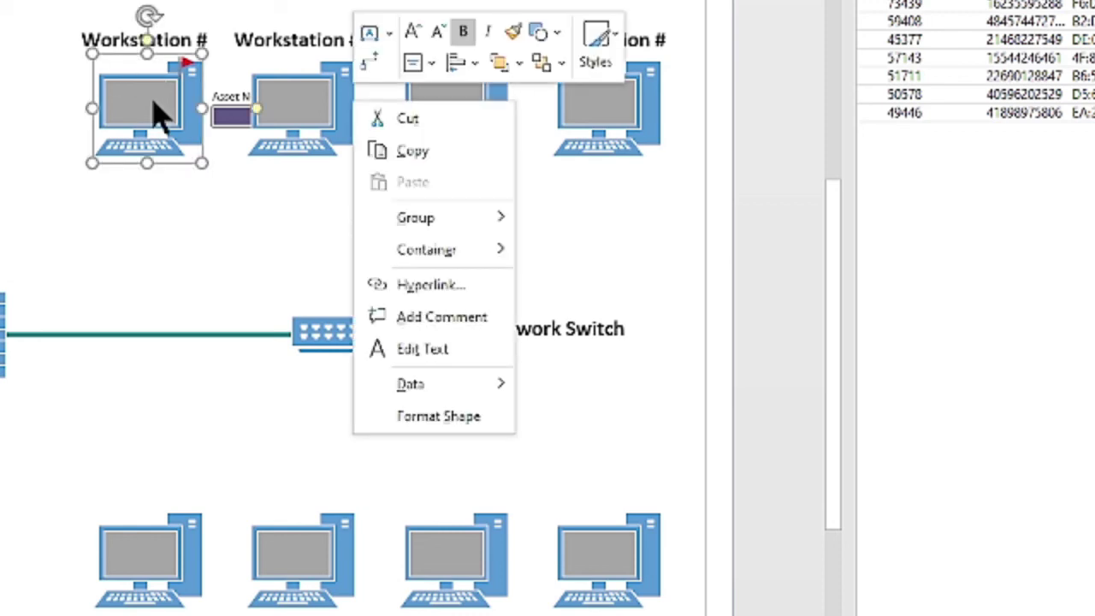
mouse_move(505, 389)
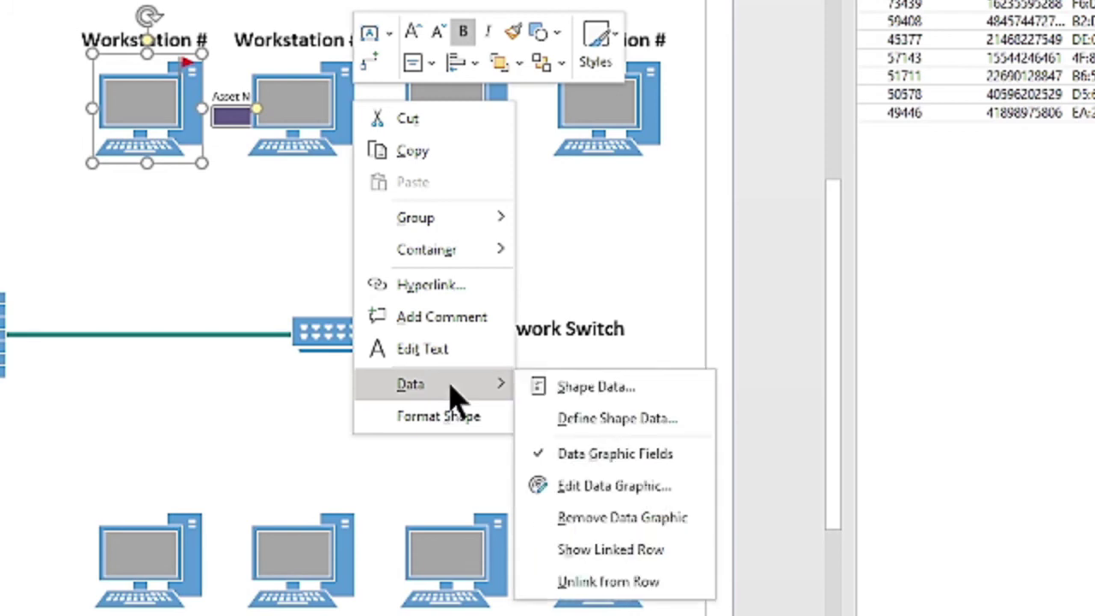
left_click(706, 535)
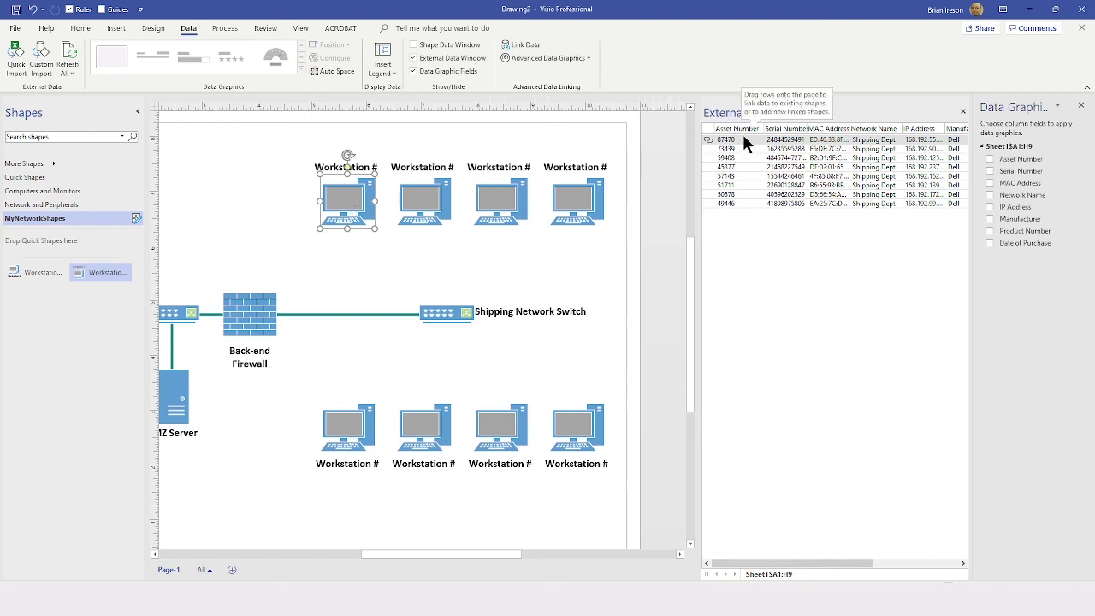
Link the remaining seven data rows to the other seven workstations in order and remove their data graphics.
left_click(225, 207)
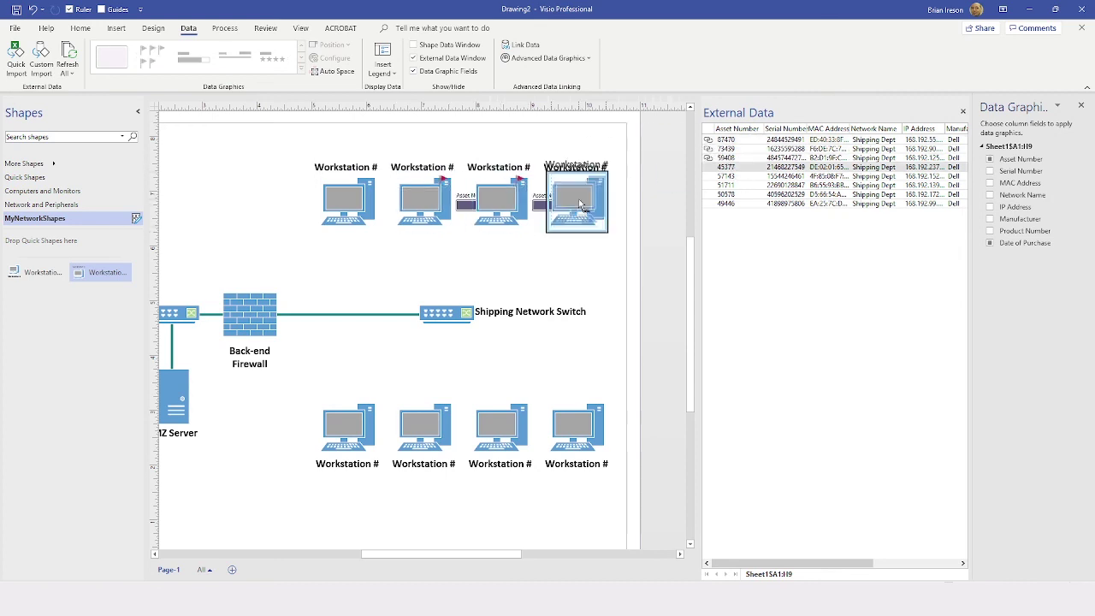
right_click(689, 201)
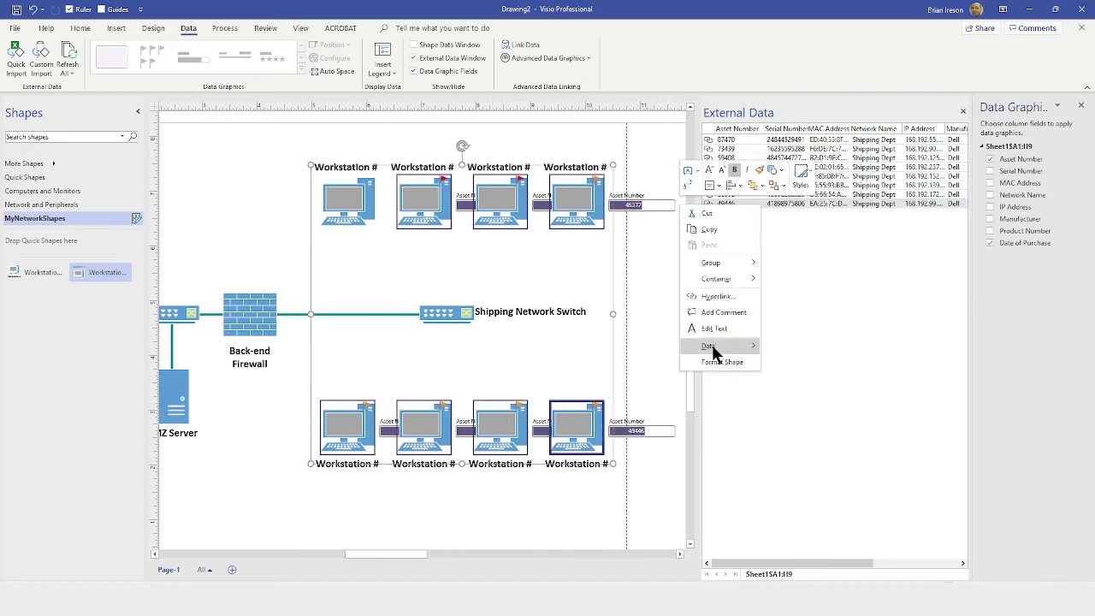
left_click(854, 425)
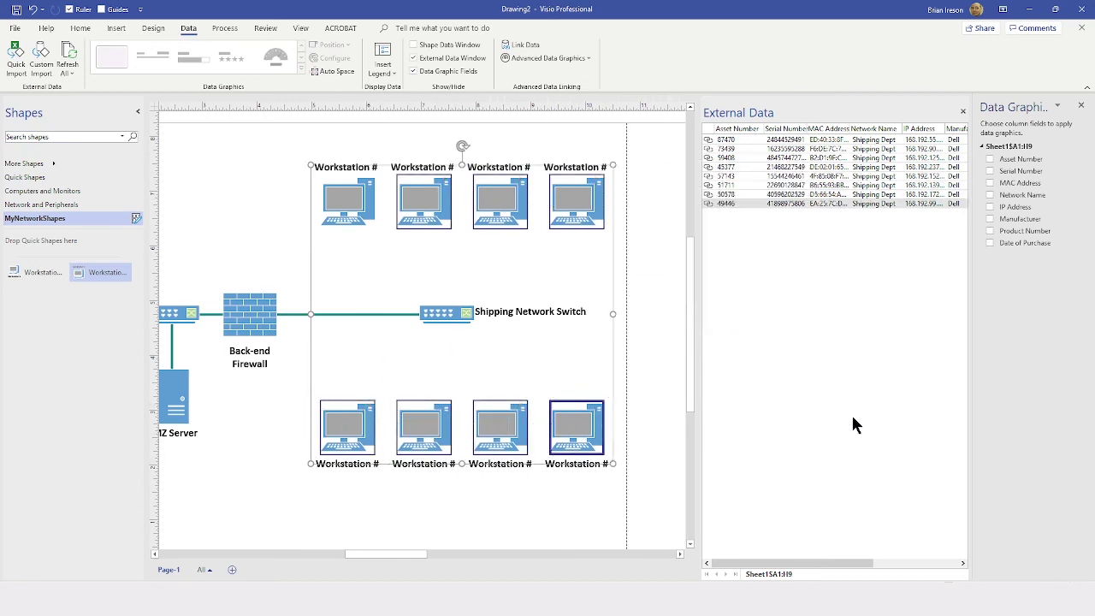
Deselect the workstations and close the External Data and Data Graphic Fields windows.
left_click(667, 360)
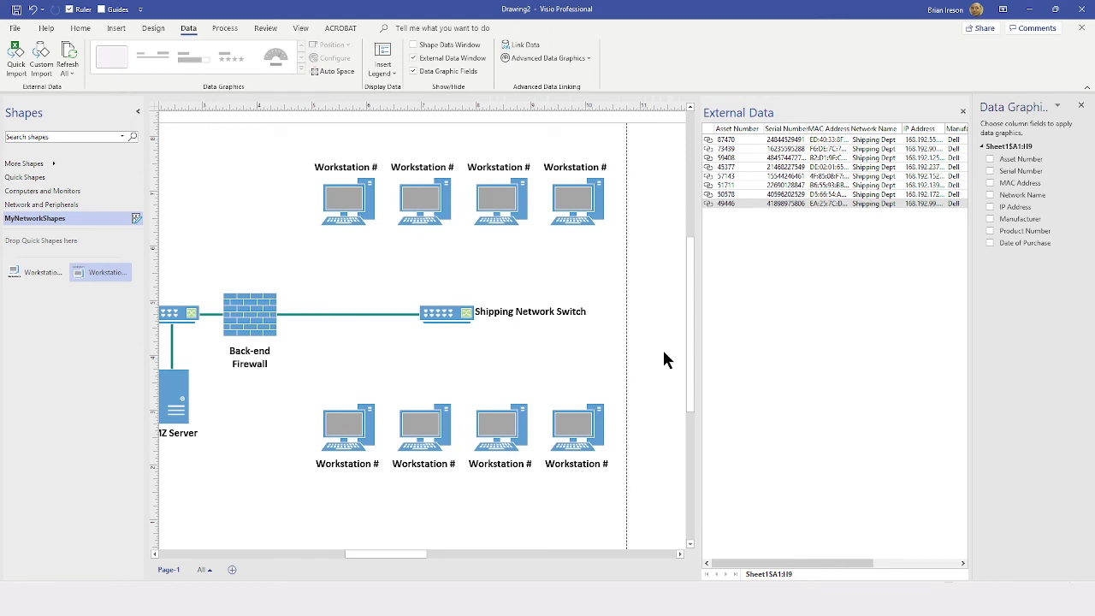
left_click(963, 112)
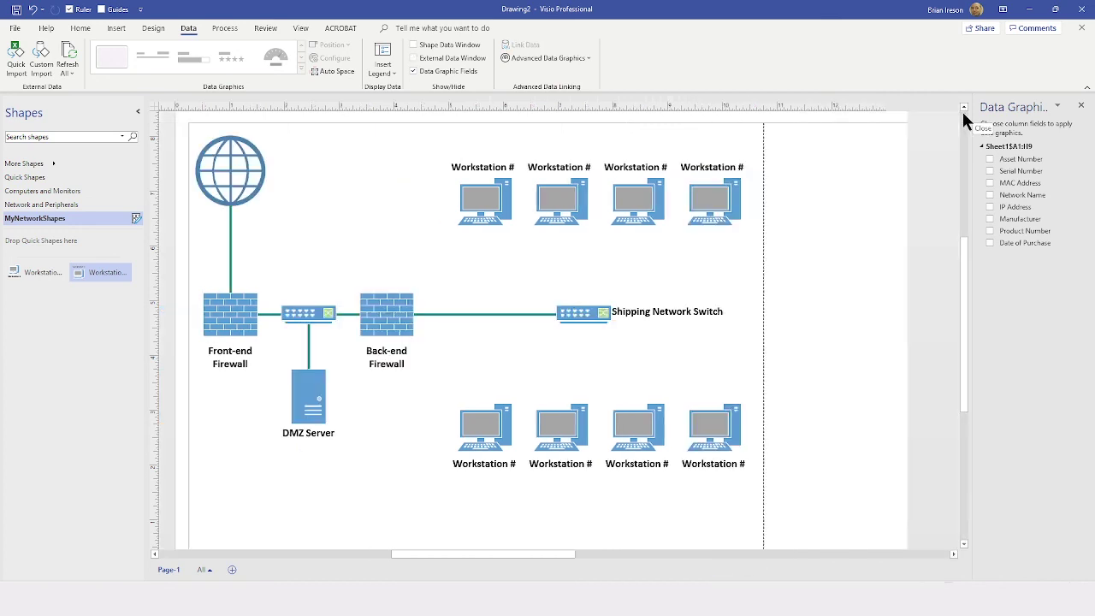
left_click(1081, 110)
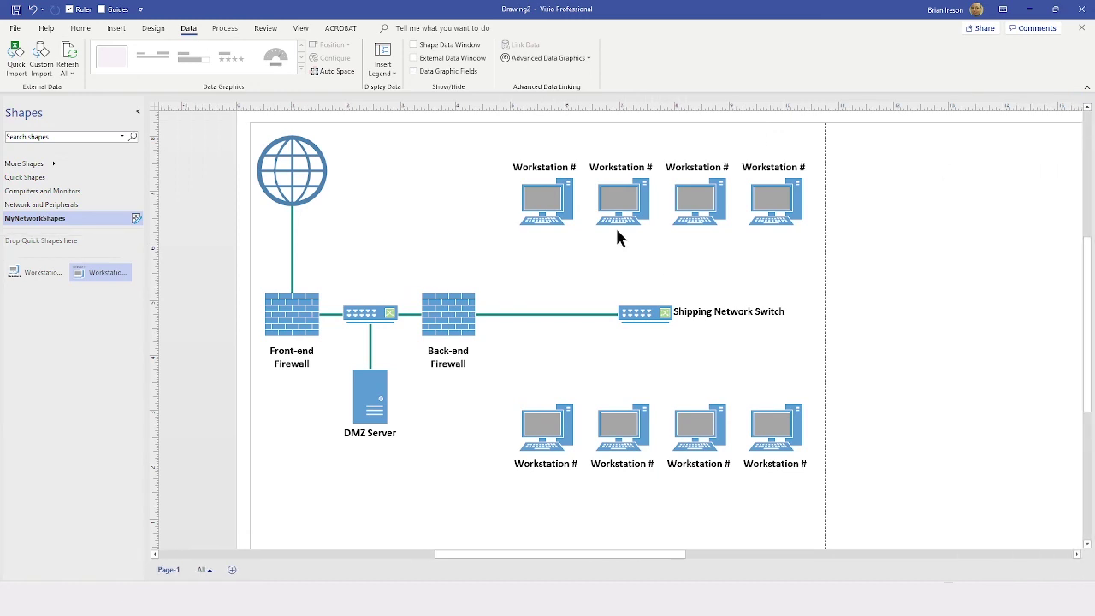
Show the Shape Data window for the first upper workstation and make the window slightly taller.
right_click(539, 204)
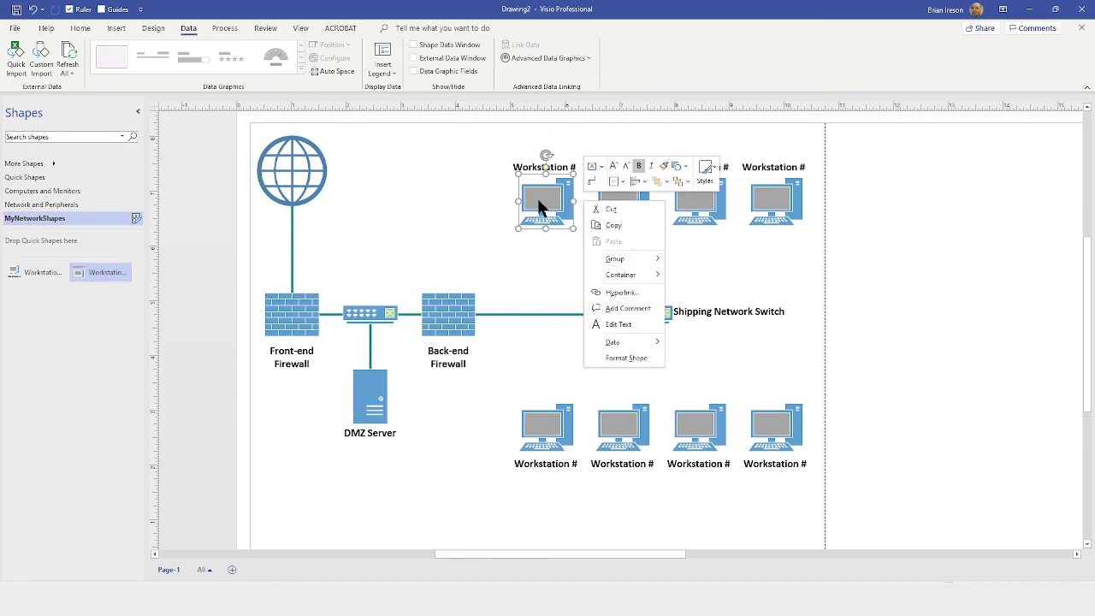
mouse_move(624, 341)
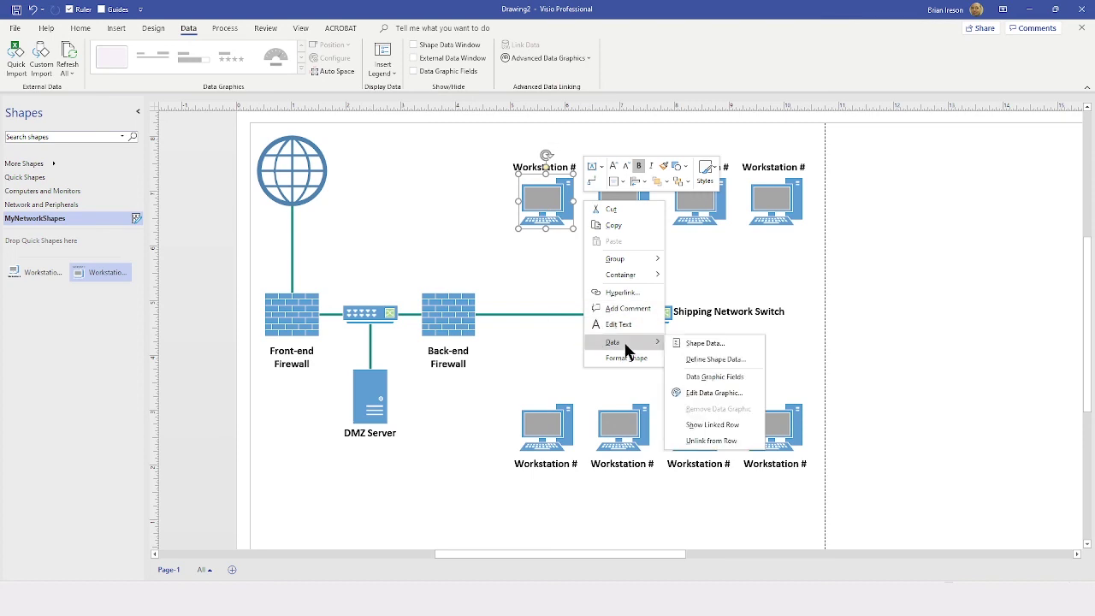
left_click(737, 342)
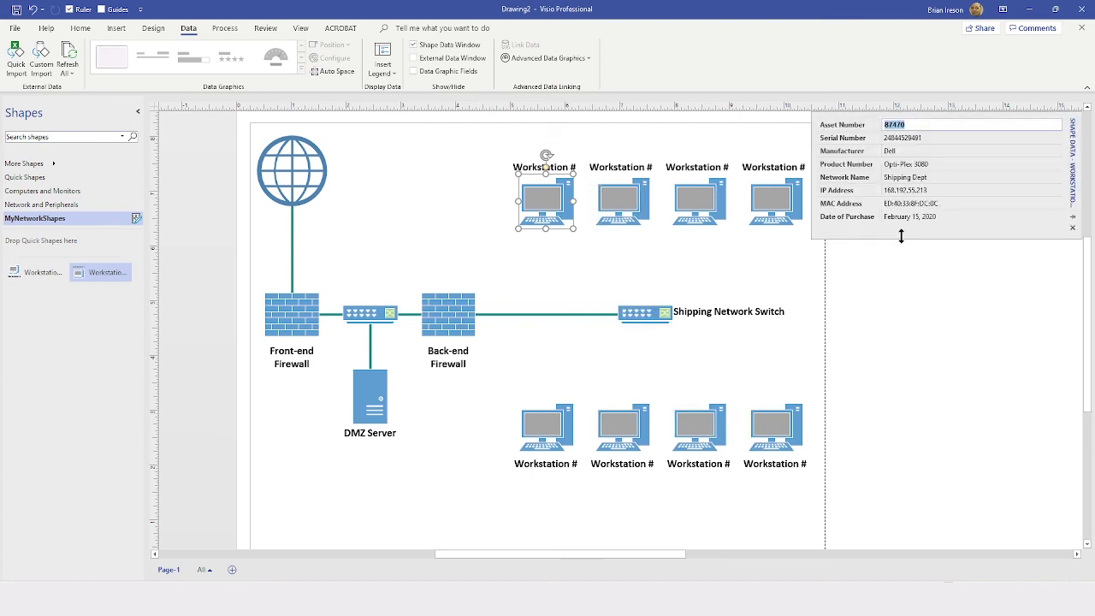
left_click_drag(900, 235, 903, 263)
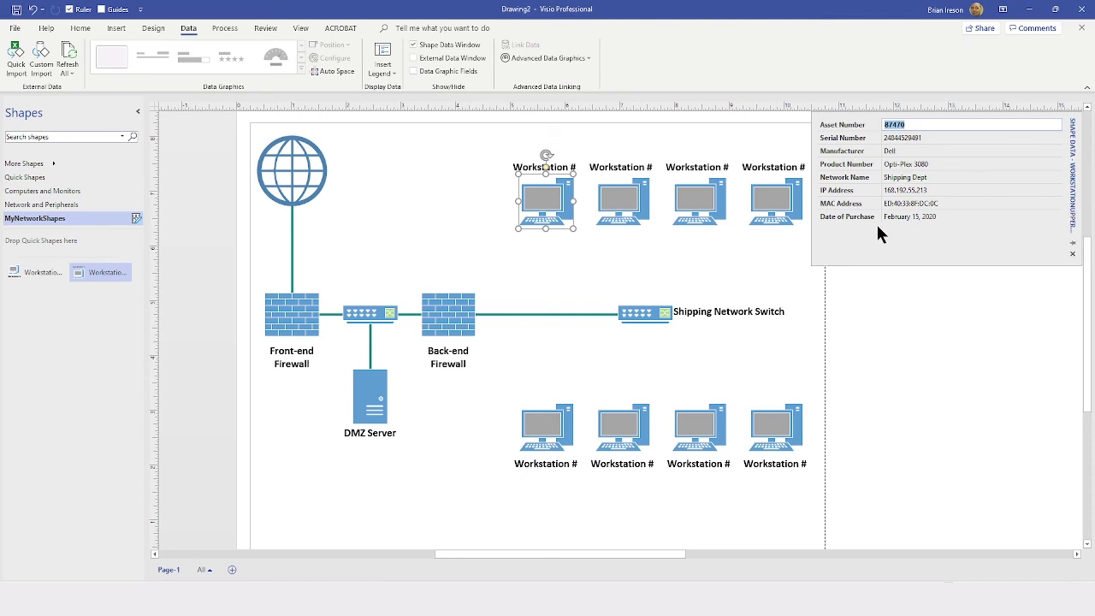
Examine the linked shape data of each of the other seven workstations in both rows.
left_click(617, 208)
left_click(689, 205)
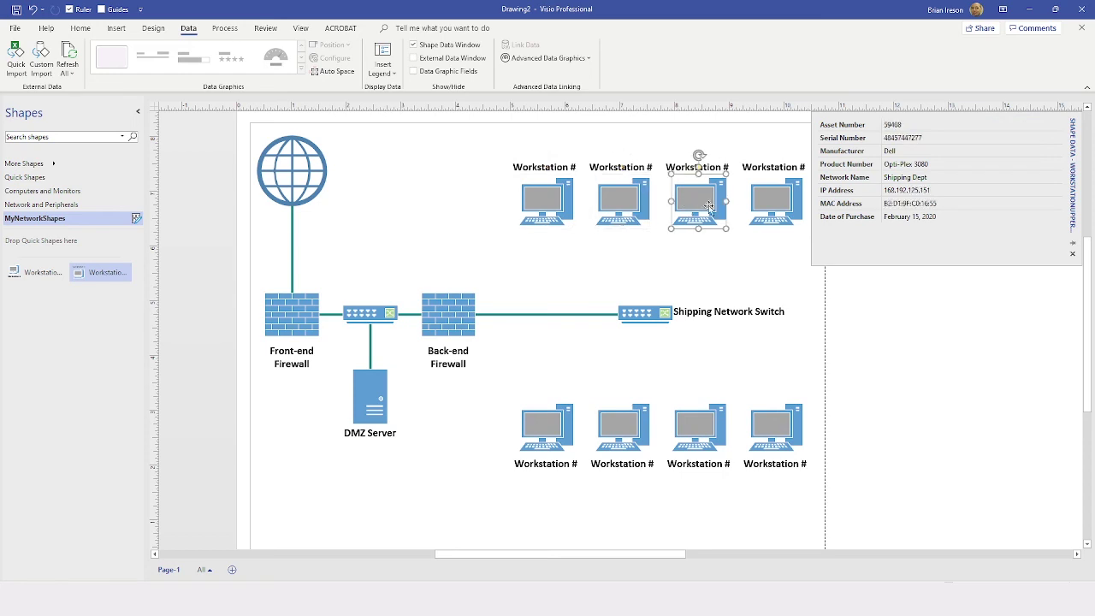
left_click(764, 203)
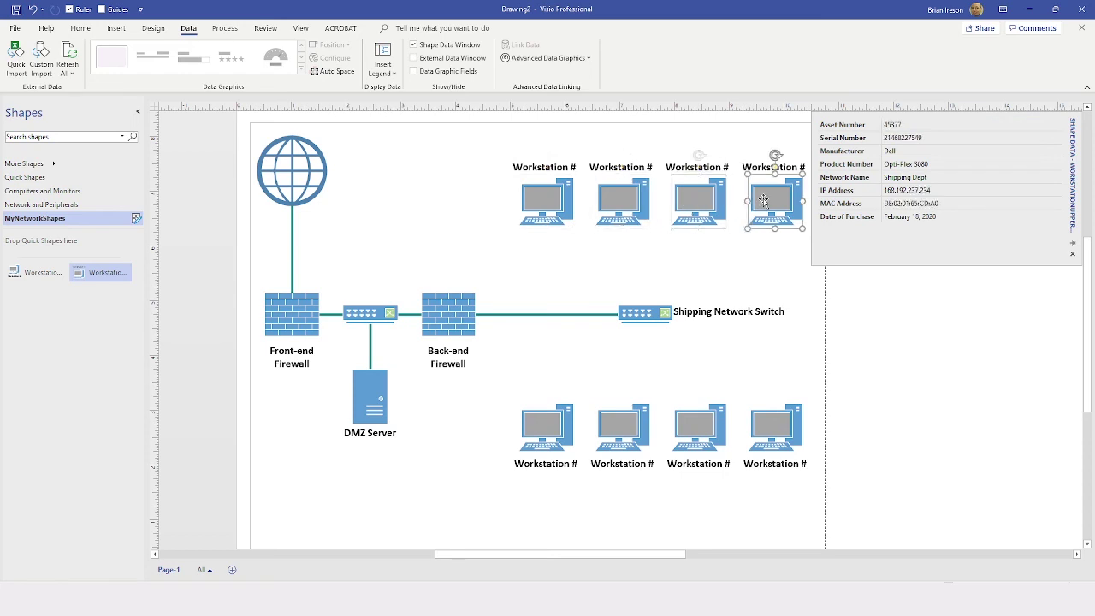
left_click(776, 421)
left_click(696, 430)
left_click(615, 428)
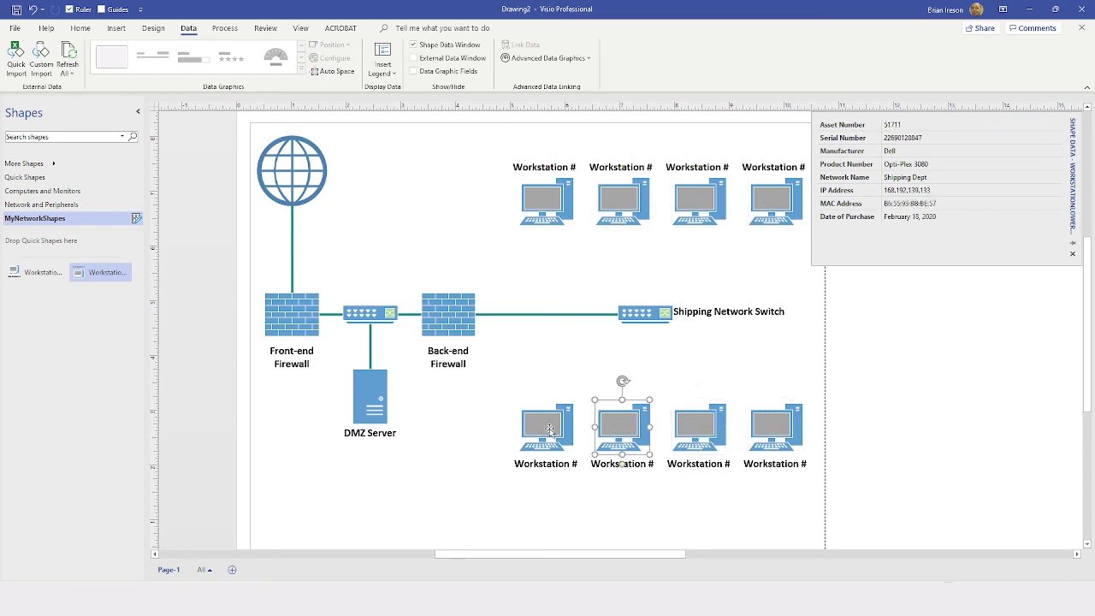
left_click(546, 426)
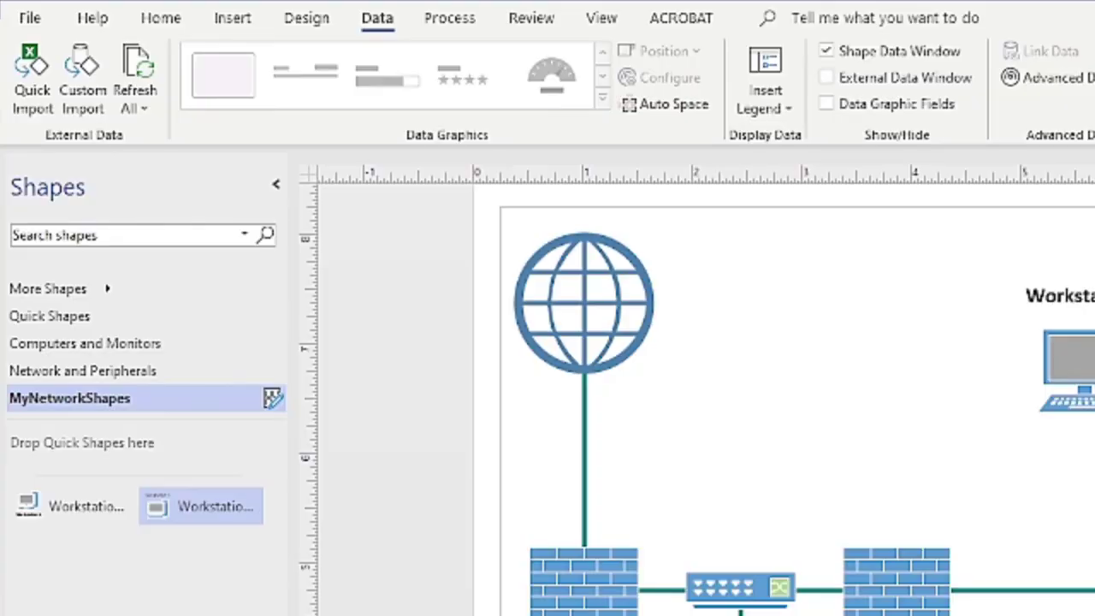